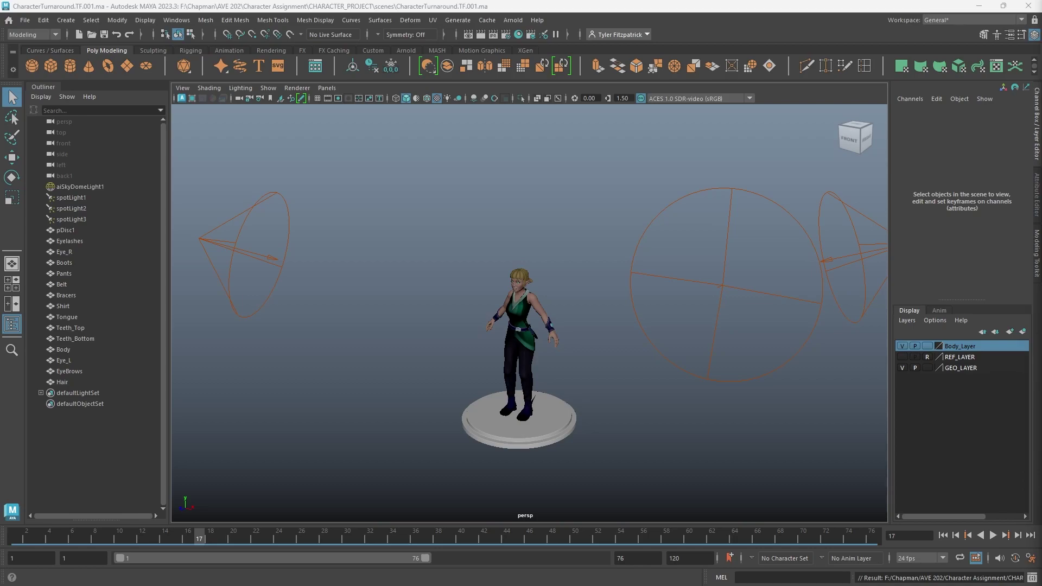
# Inspect the sky dome light and each of the three spotlights placed around the character.
pyautogui.click(448, 226)
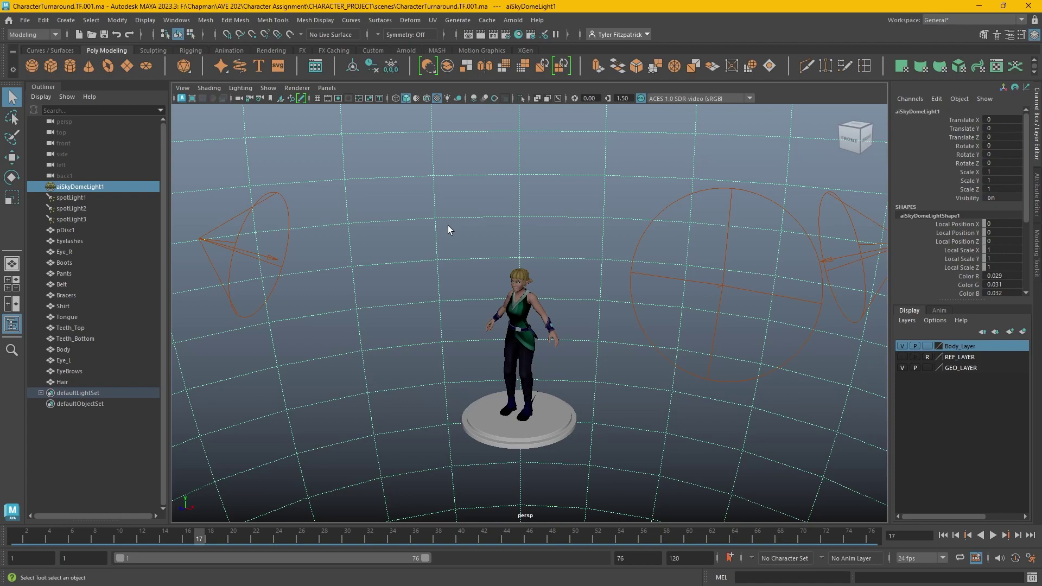
pyautogui.keyDown('alt'); pyautogui.moveTo(448, 225); pyautogui.dragTo(342, 257, button='right'); pyautogui.keyUp('alt')
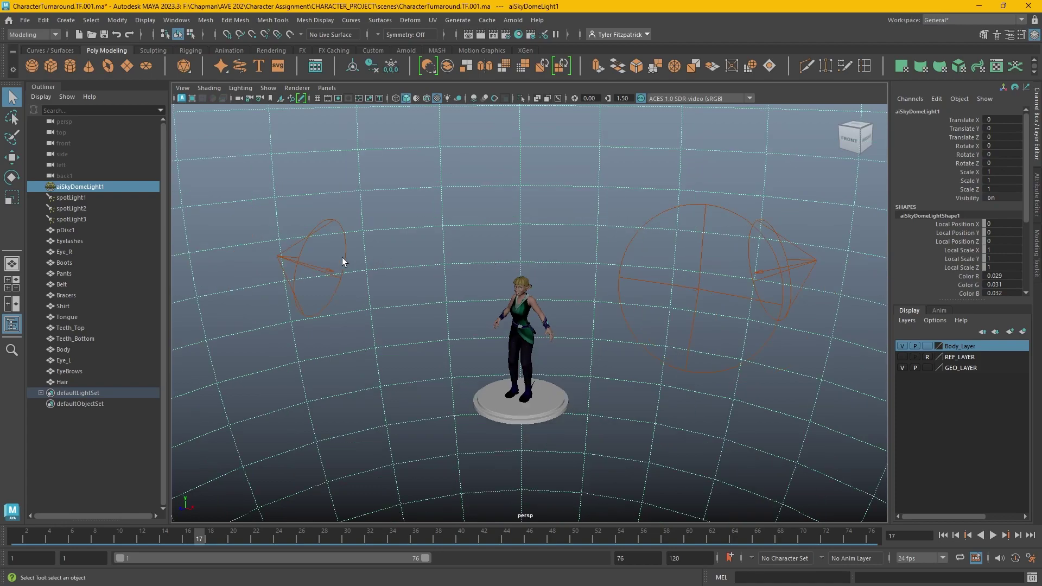
pyautogui.click(277, 258)
pyautogui.click(775, 279)
pyautogui.click(90, 198)
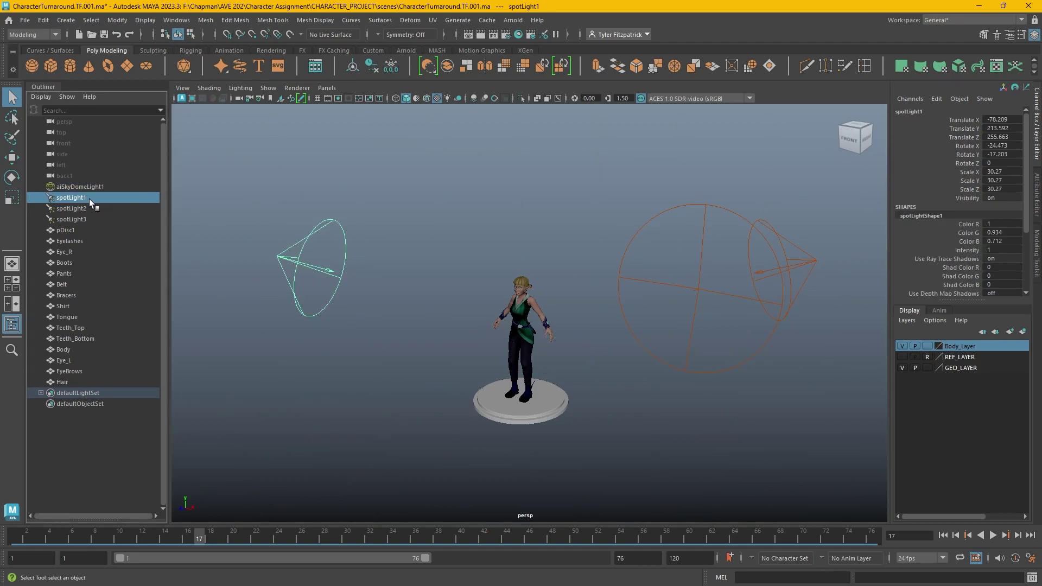
pyautogui.click(90, 208)
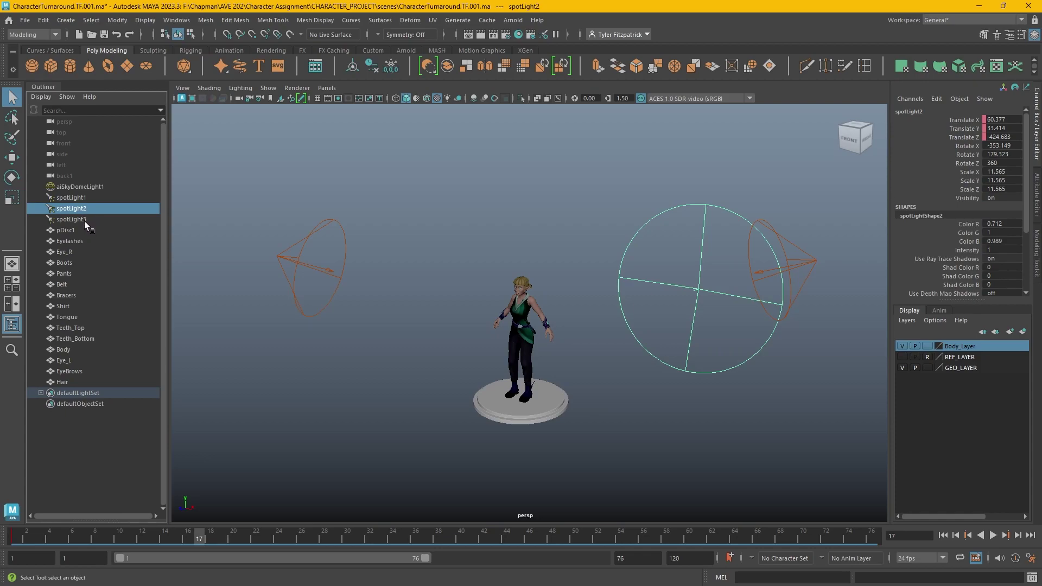
pyautogui.click(84, 221)
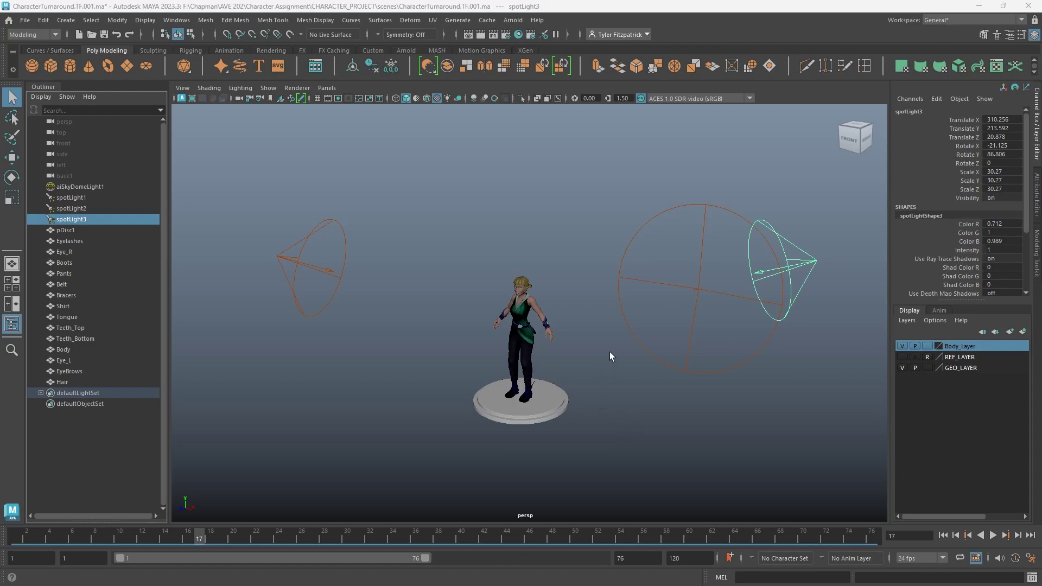
# Frame the full character and pedestal in the perspective view and create a camera from that view.
pyautogui.click(582, 261)
pyautogui.scroll(3, 570, 340)
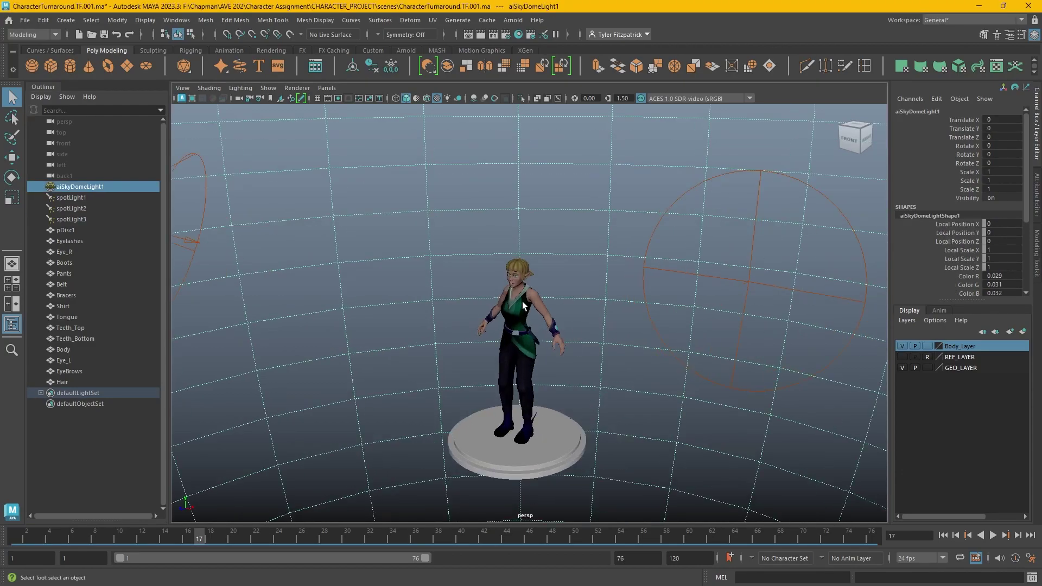
pyautogui.scroll(-2, 565, 372)
pyautogui.keyDown('alt'); pyautogui.moveTo(565, 372); pyautogui.dragTo(530, 302); pyautogui.keyUp('alt')
pyautogui.scroll(4, 567, 323)
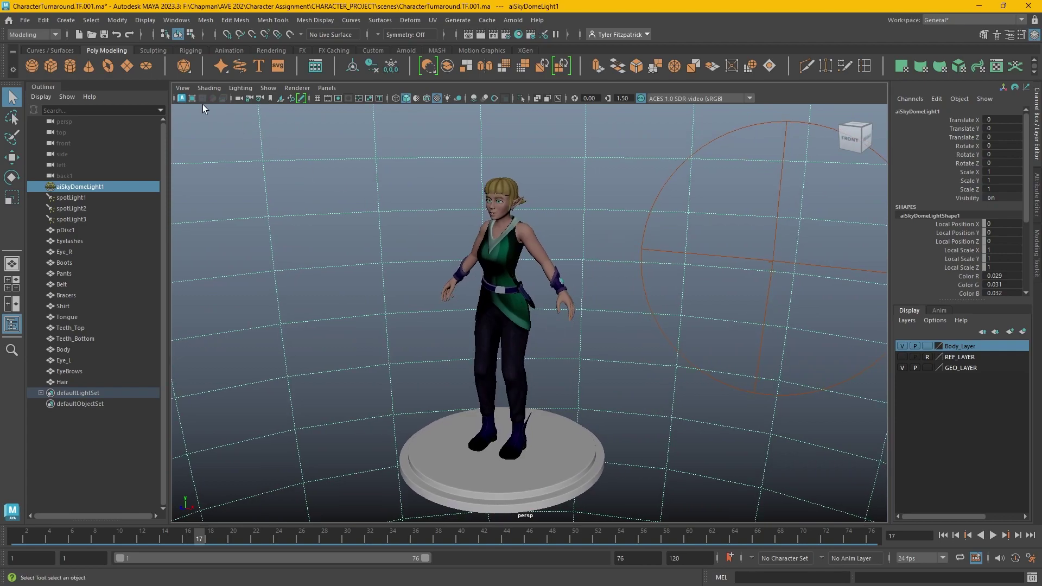
pyautogui.click(182, 88)
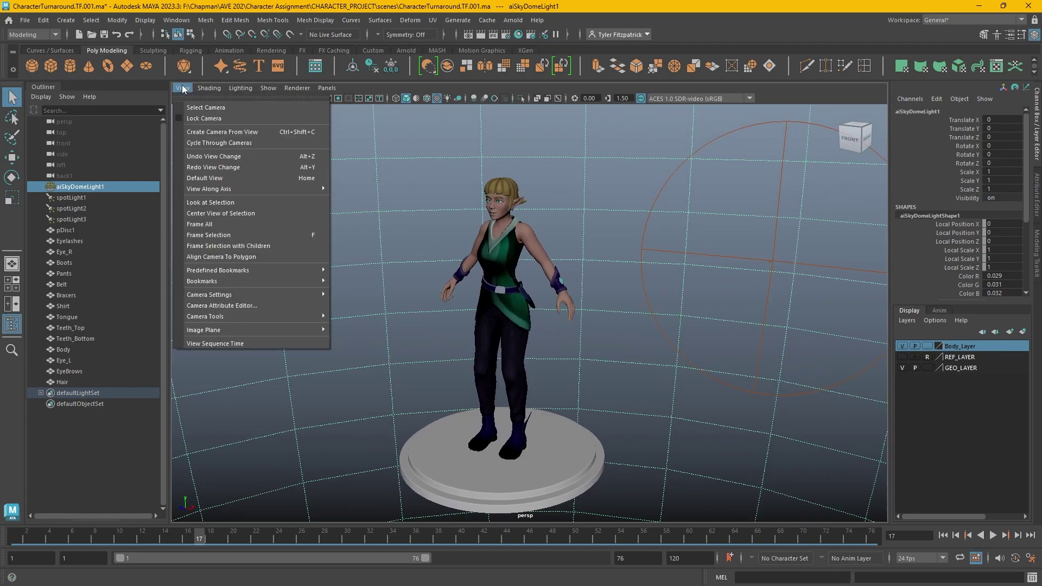
pyautogui.click(203, 132)
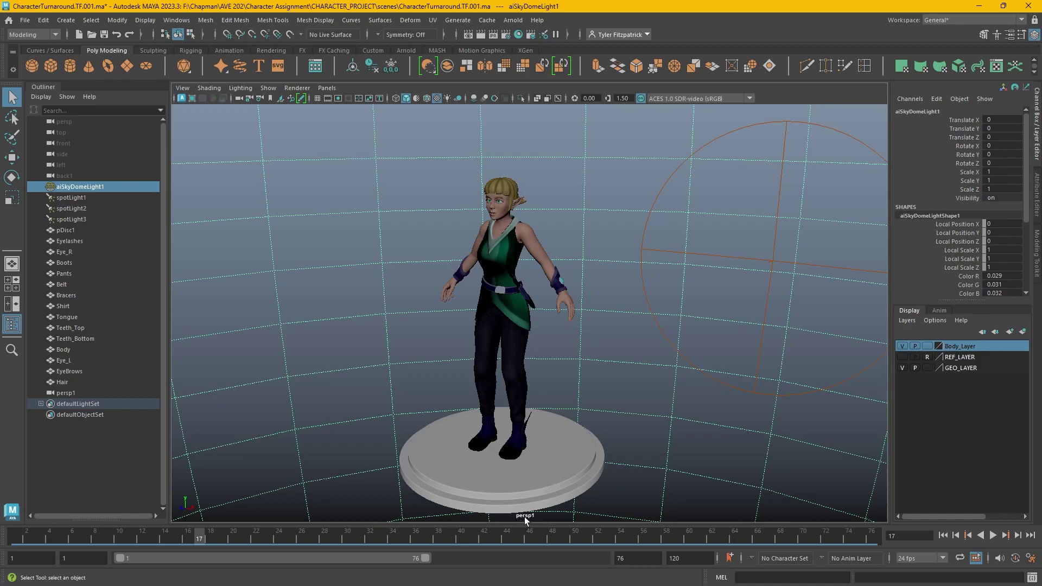
# Rename the new camera as RenderCam.
pyautogui.doubleClick(79, 392)
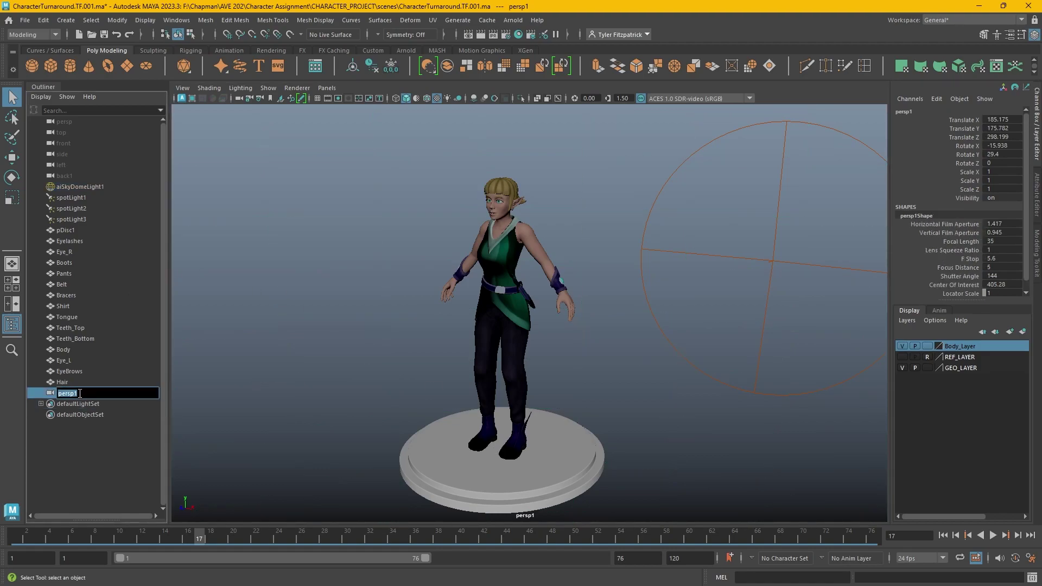
pyautogui.write('RenderCam')
pyautogui.press('Return')
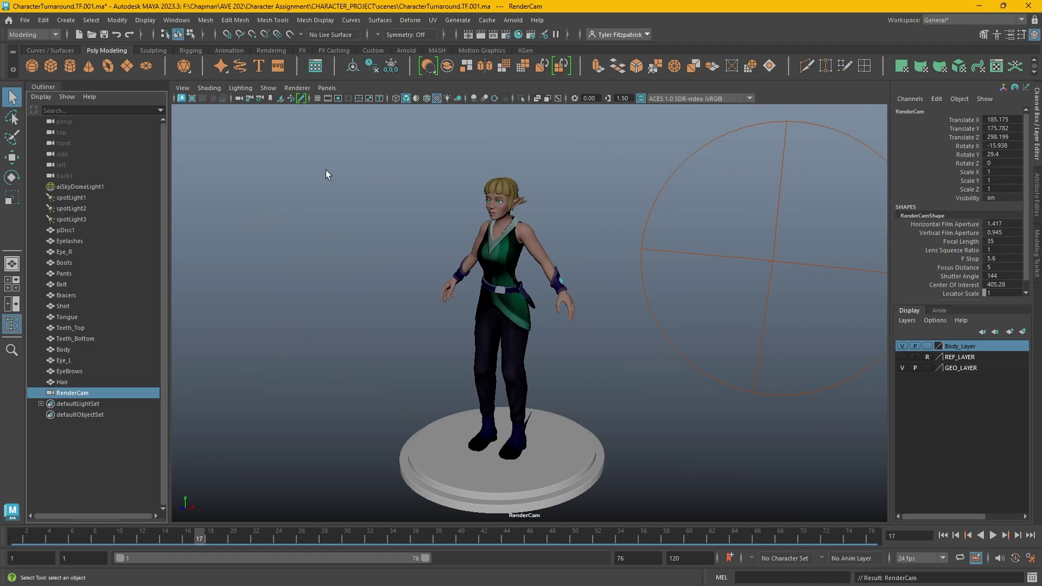
# Show the resolution gate and adjust the camera so the character and pedestal fill the frame.
pyautogui.click(338, 99)
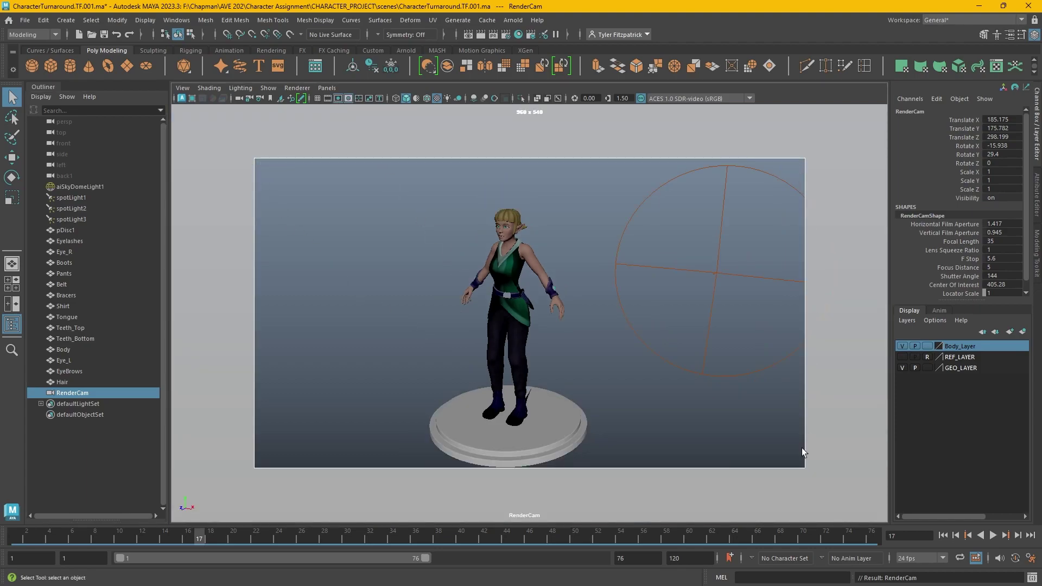
pyautogui.moveTo(648, 325)
pyautogui.keyDown('alt'); pyautogui.mouseDown(button='right')
pyautogui.moveTo(653, 340)
pyautogui.moveTo(653, 305)
pyautogui.moveTo(637, 329)
pyautogui.moveTo(667, 323)
pyautogui.moveTo(651, 316)
pyautogui.mouseUp(button='right'); pyautogui.keyUp('alt')
pyautogui.keyDown('alt'); pyautogui.moveTo(651, 316); pyautogui.dragTo(646, 316, button='middle'); pyautogui.keyUp('alt')
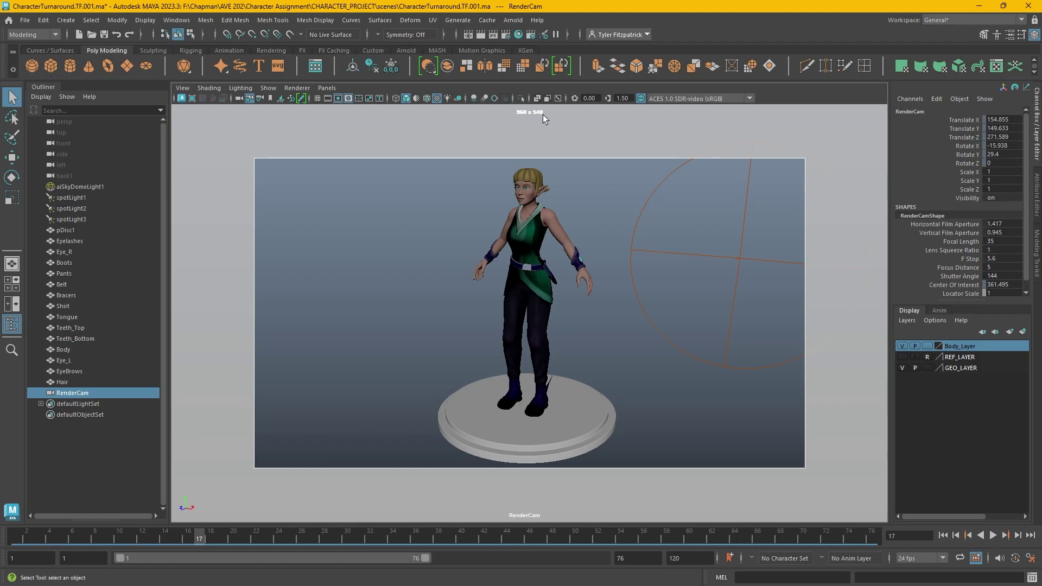
# Set the image size preset to HD_1080 in the render settings.
pyautogui.click(504, 36)
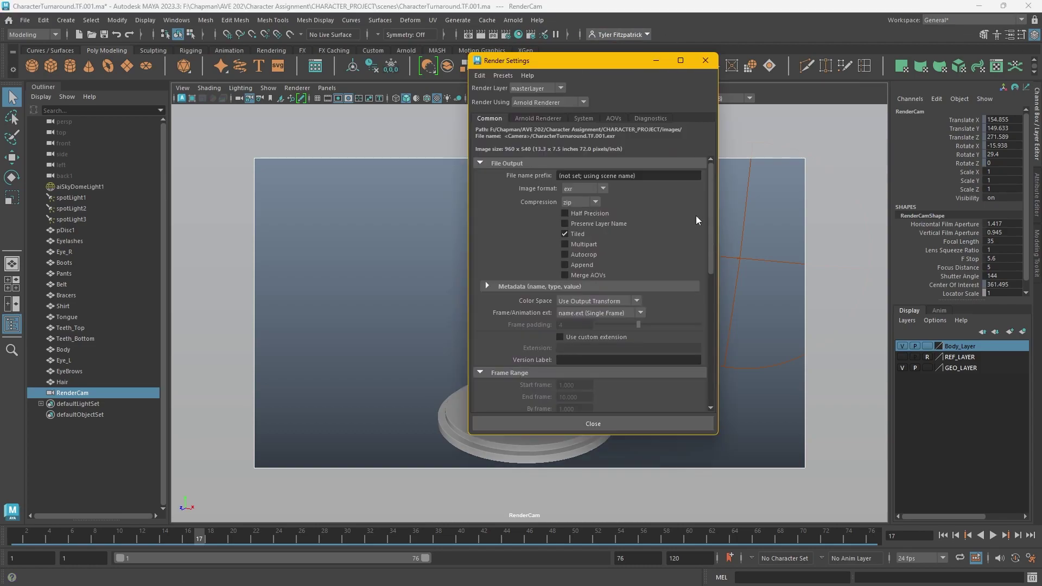
pyautogui.scroll(-3, 697, 220)
pyautogui.scroll(-5, 696, 216)
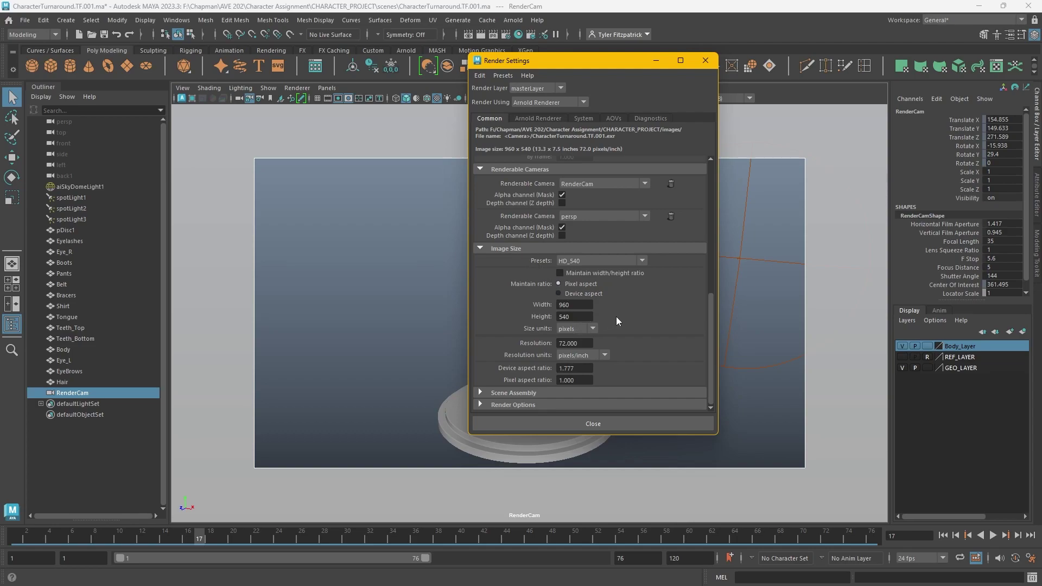
pyautogui.click(641, 260)
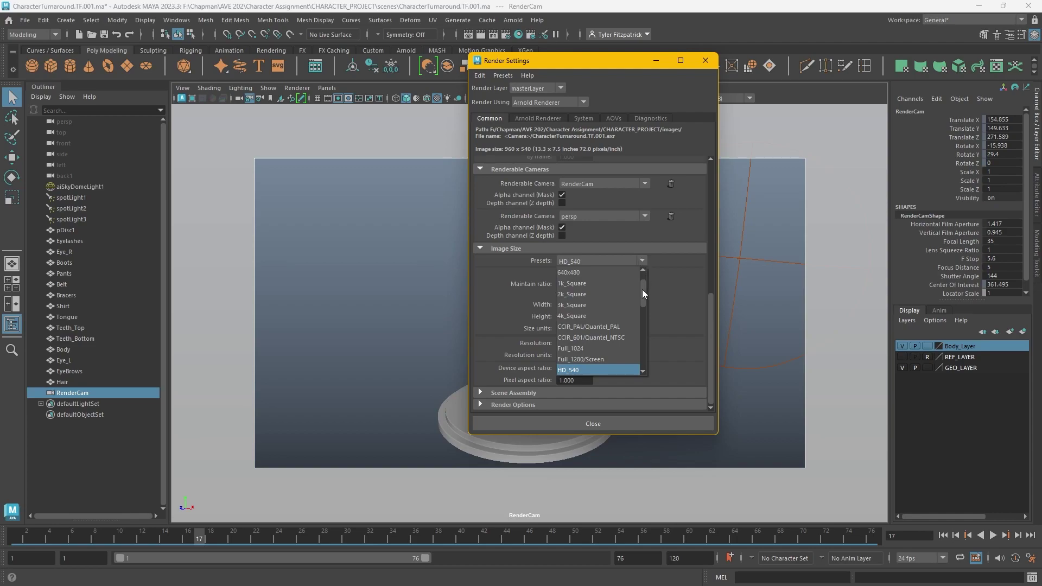
pyautogui.moveTo(642, 288); pyautogui.dragTo(641, 304)
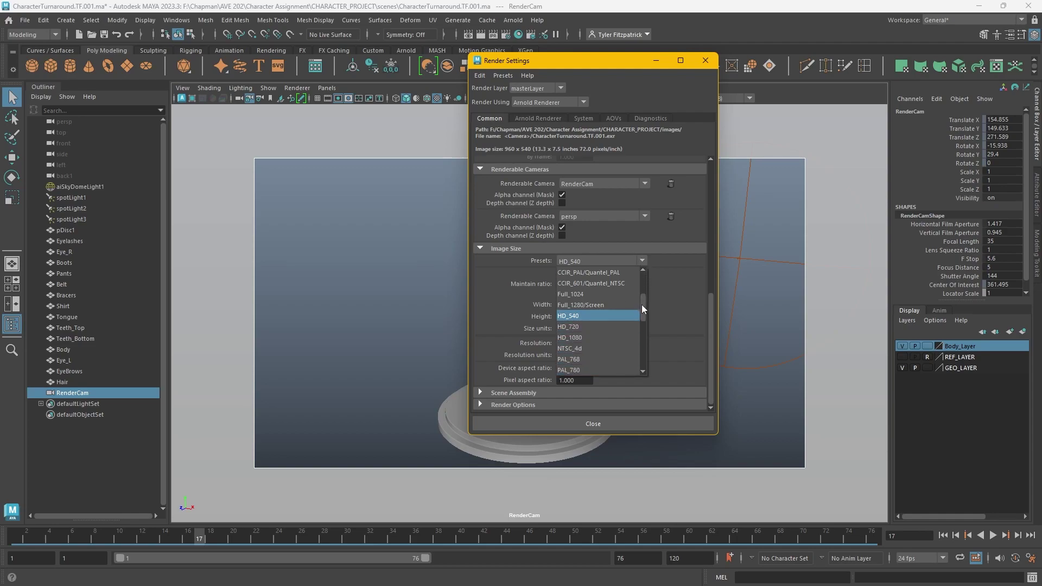
pyautogui.click(617, 337)
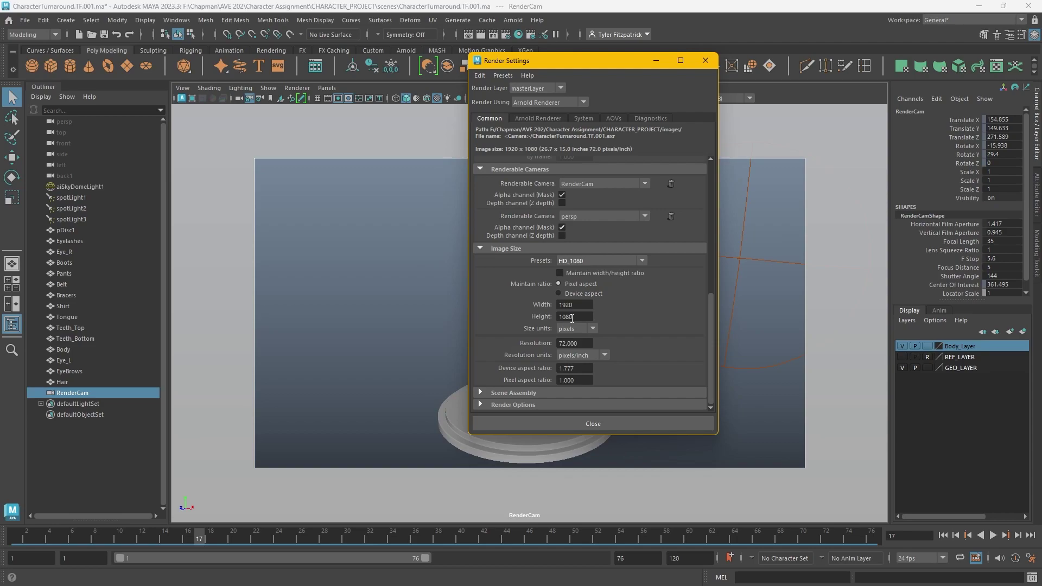
# Set the output file name prefix to TurnaroundFrame and the image format to png.
pyautogui.scroll(10, 676, 335)
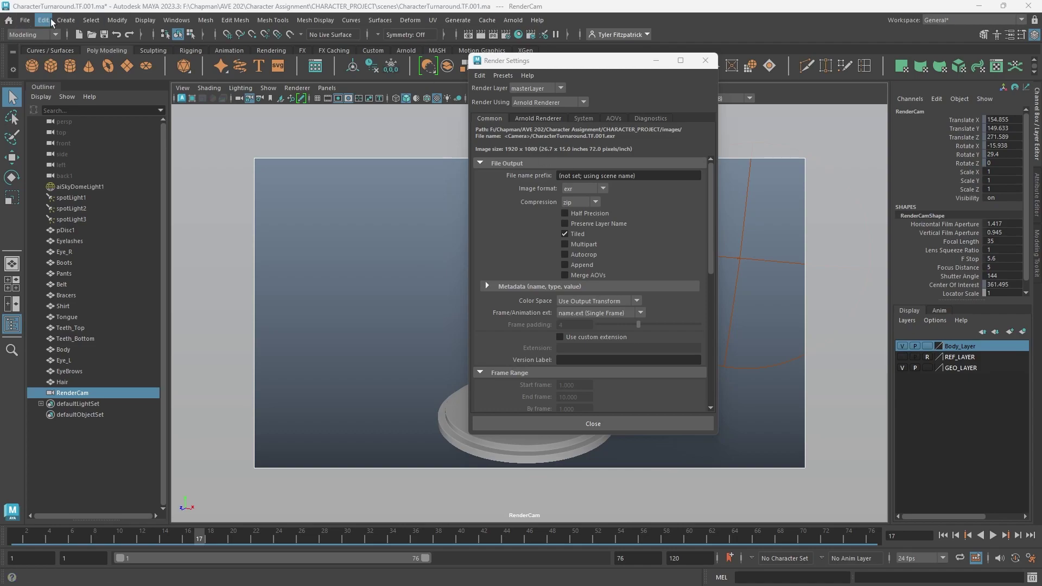
pyautogui.click(655, 175)
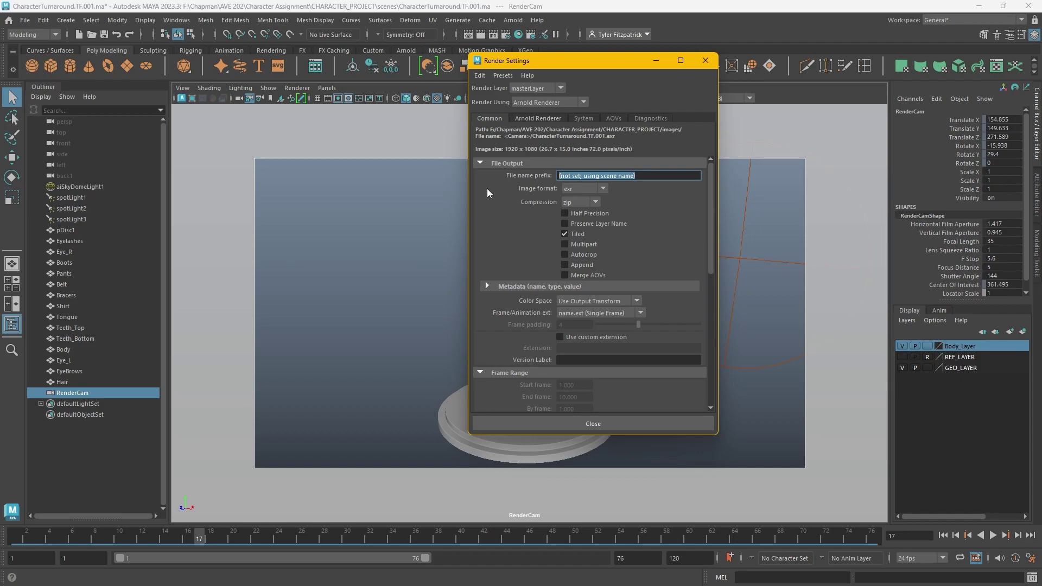
pyautogui.write('Turnaround')
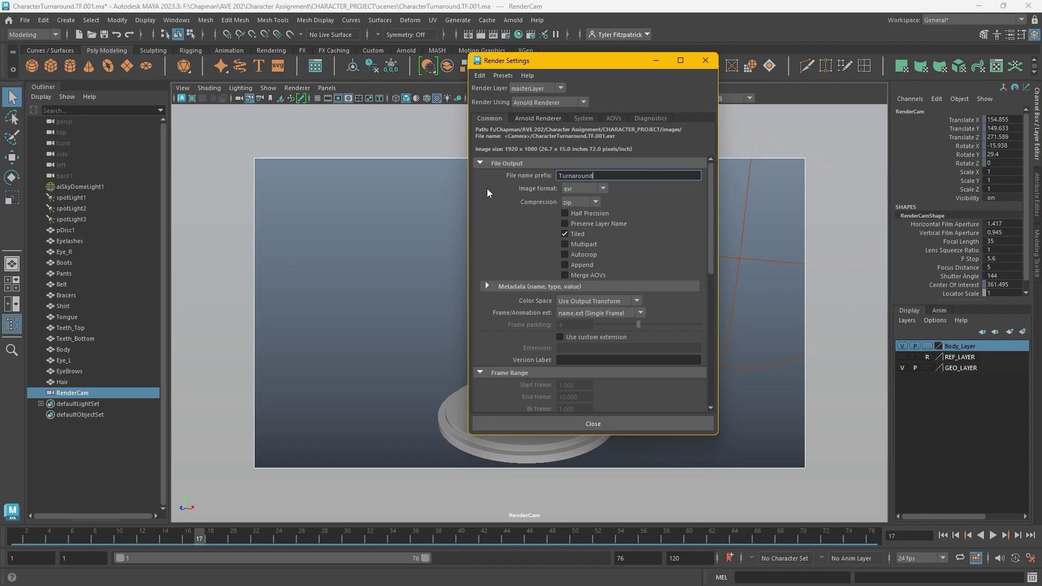
pyautogui.write('Frame')
pyautogui.click(606, 190)
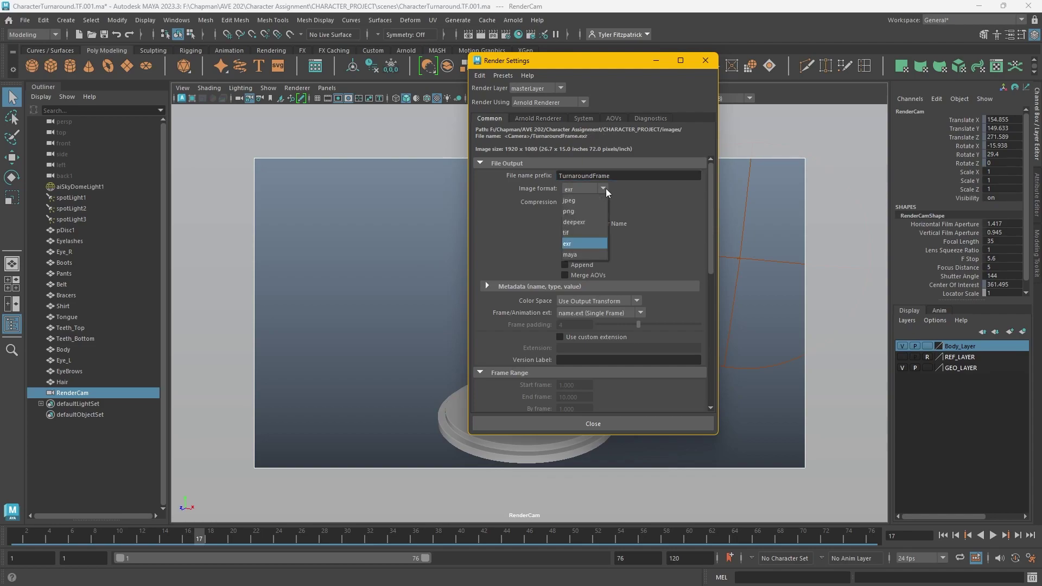
pyautogui.click(586, 213)
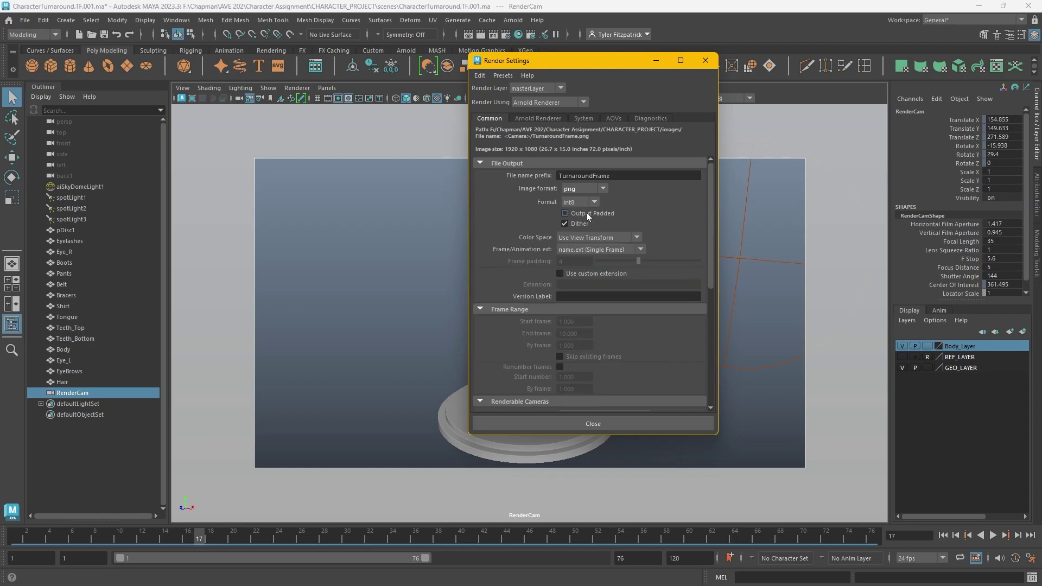
# Set the frame/animation extension to name.#.ext and the frame range to run from 1 to 96.
pyautogui.click(640, 251)
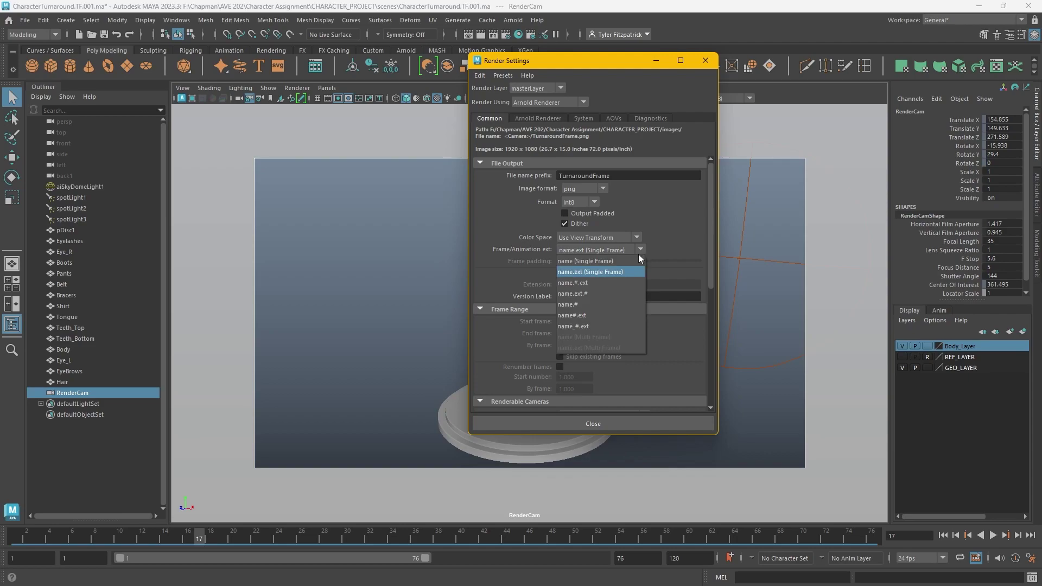
pyautogui.click(587, 285)
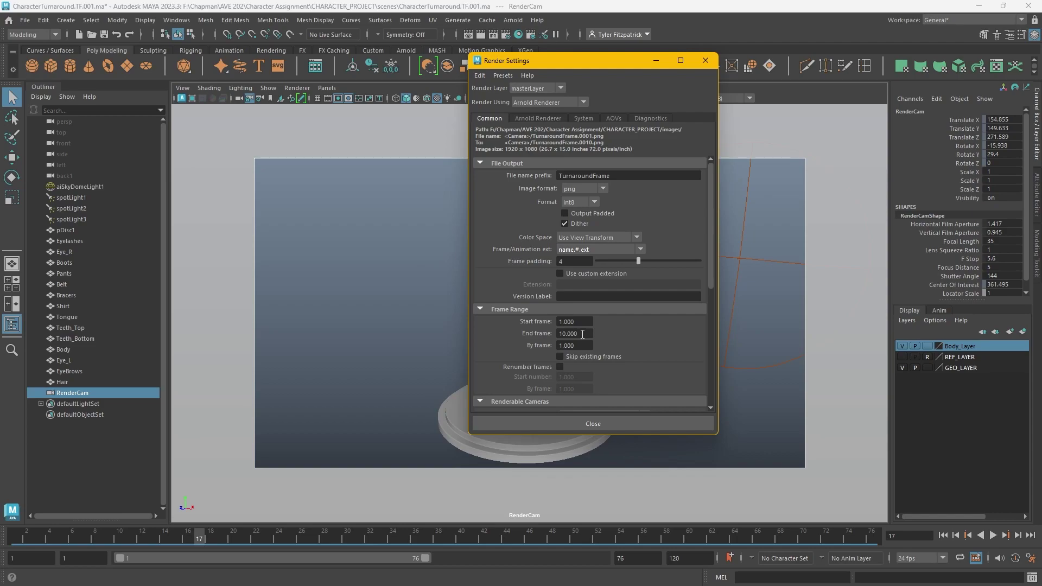
pyautogui.scroll(-1, 581, 301)
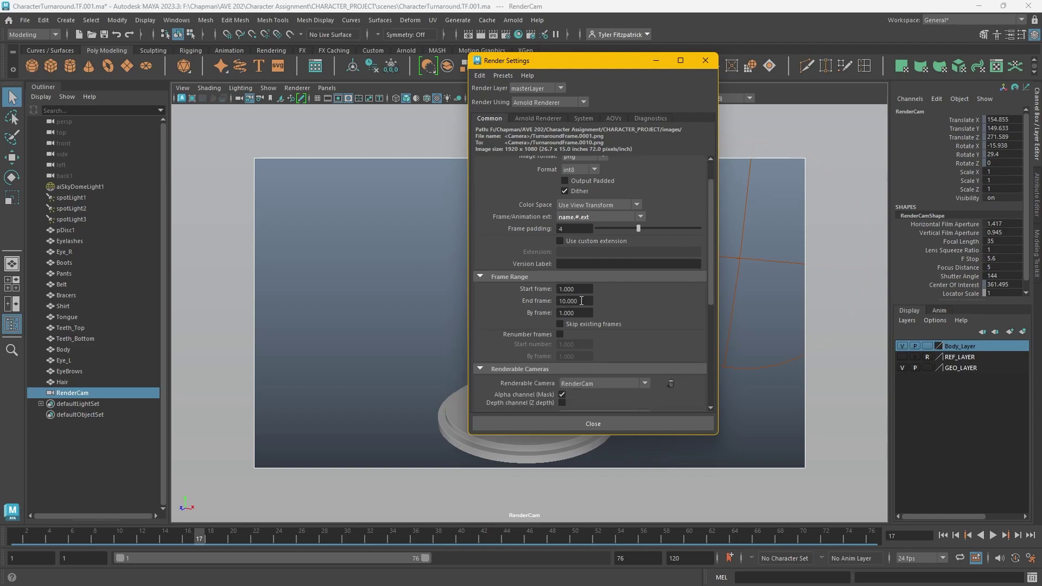
pyautogui.click(584, 289)
pyautogui.press('Return')
pyautogui.press('Tab')
pyautogui.write('9')
pyautogui.moveTo(714, 240); pyautogui.dragTo(719, 279)
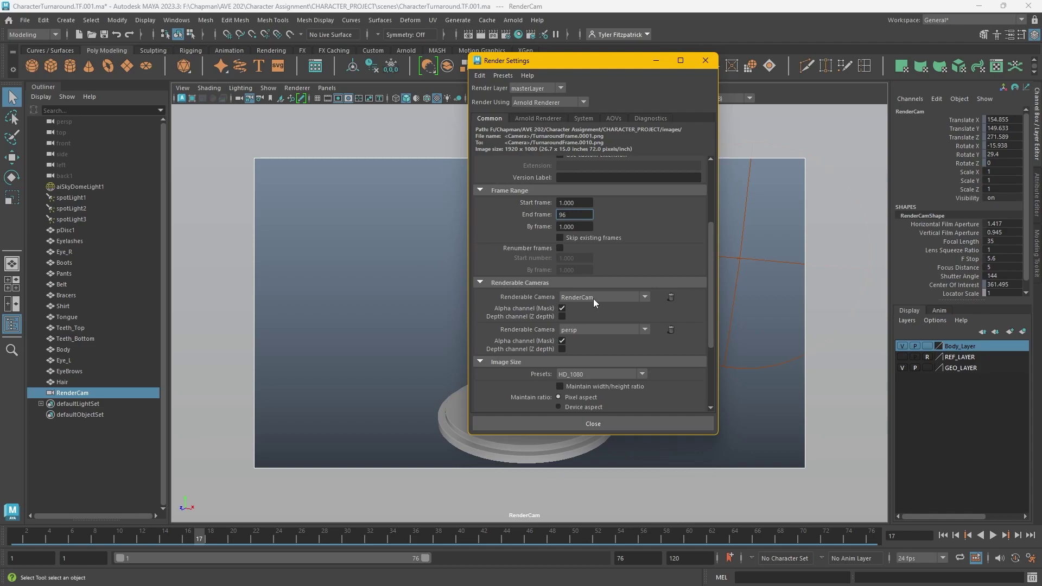
pyautogui.scroll(-4, 516, 354)
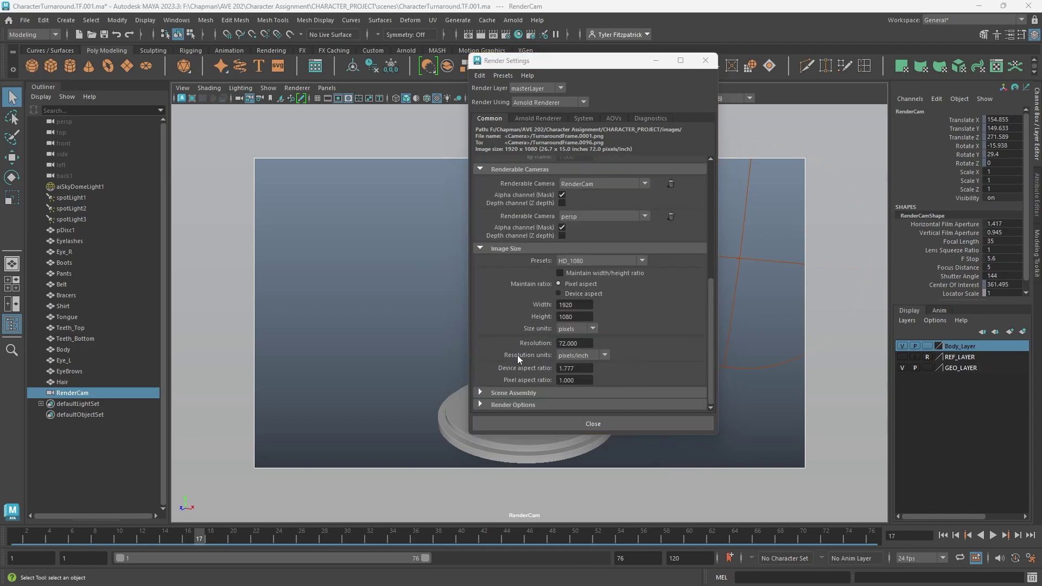
# Show the Arnold Renderer sampling settings and render a preview of the current frame with RenderCamShape as the camera.
pyautogui.click(555, 117)
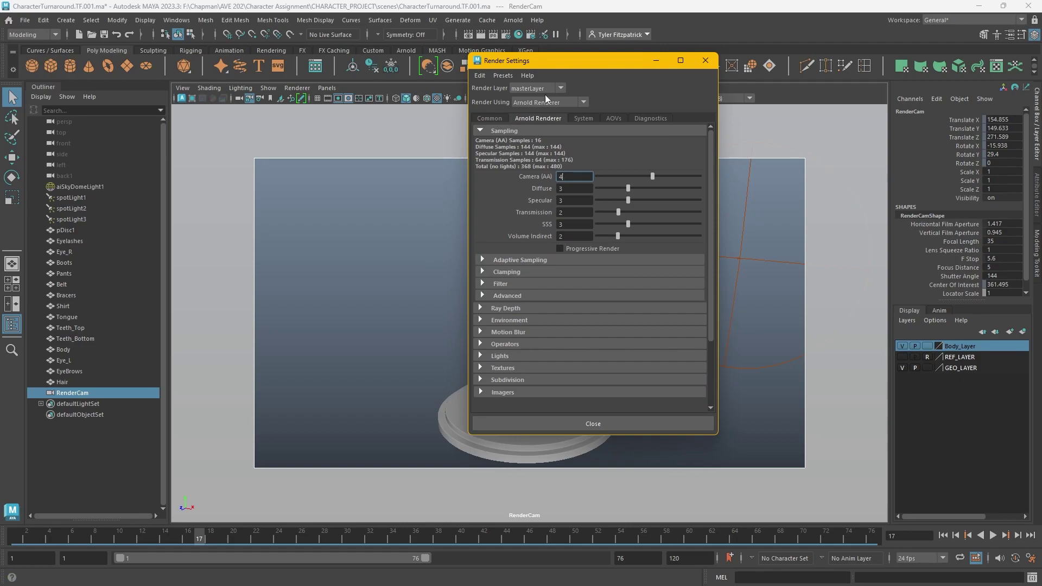
pyautogui.moveTo(559, 64); pyautogui.dragTo(767, 88)
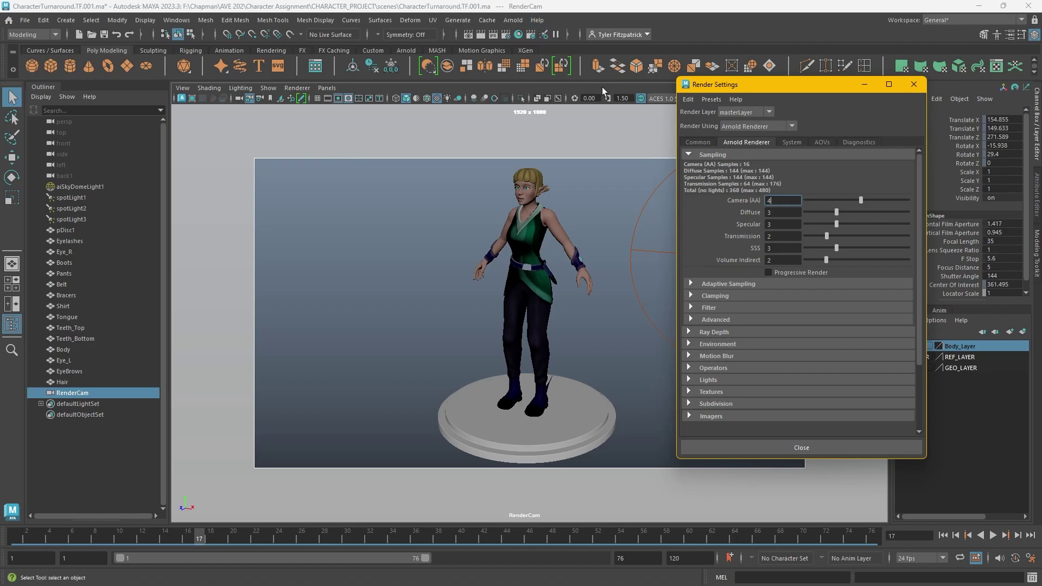
pyautogui.click(514, 23)
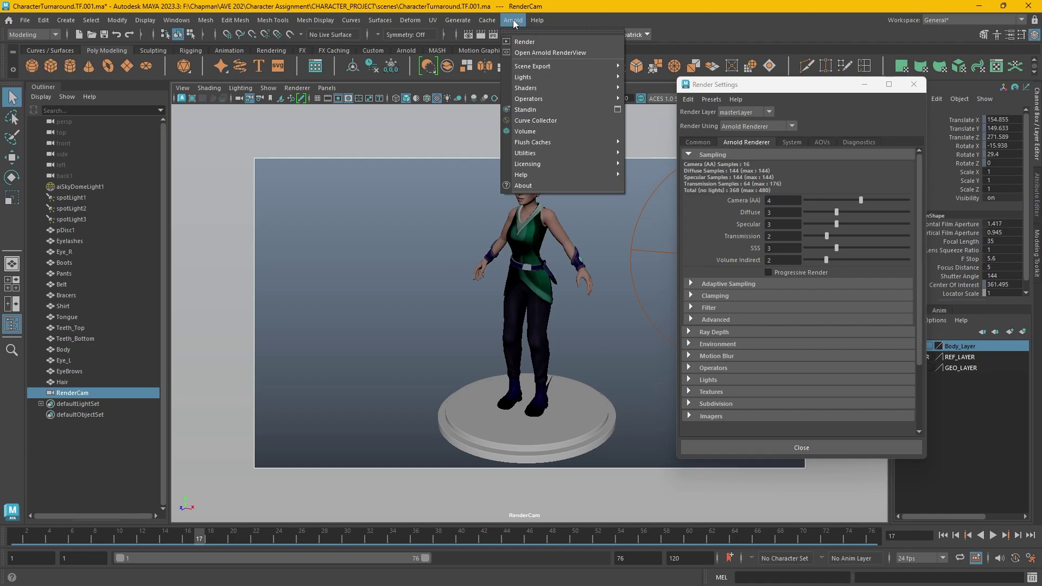
pyautogui.click(518, 39)
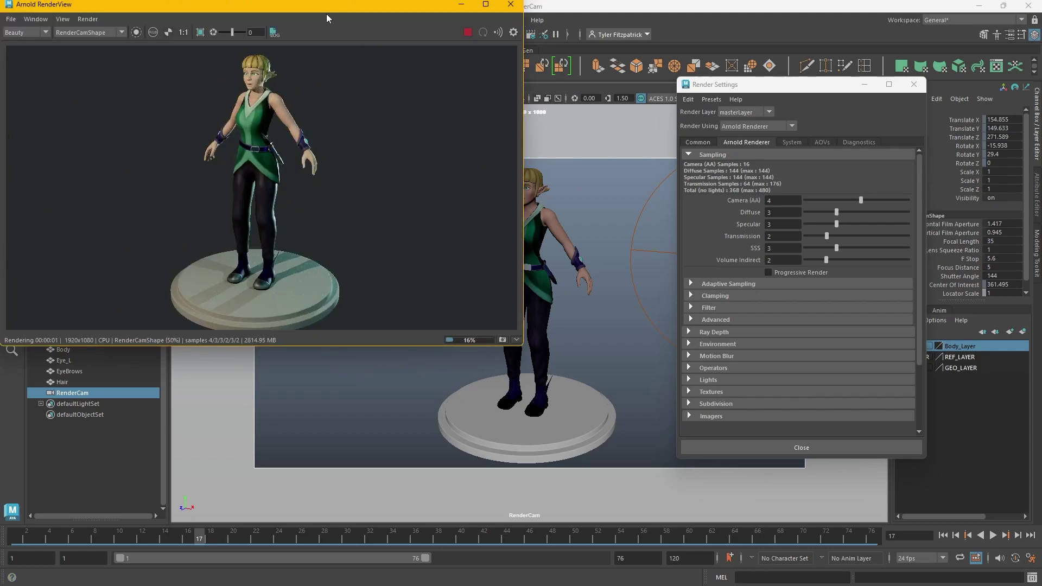
pyautogui.moveTo(326, 18); pyautogui.dragTo(406, 109)
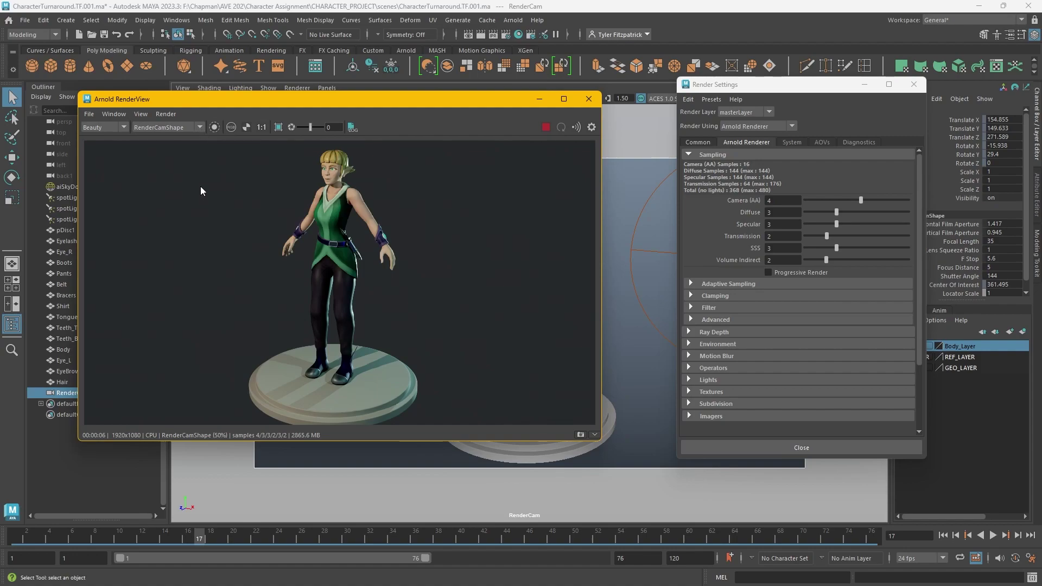
pyautogui.click(198, 128)
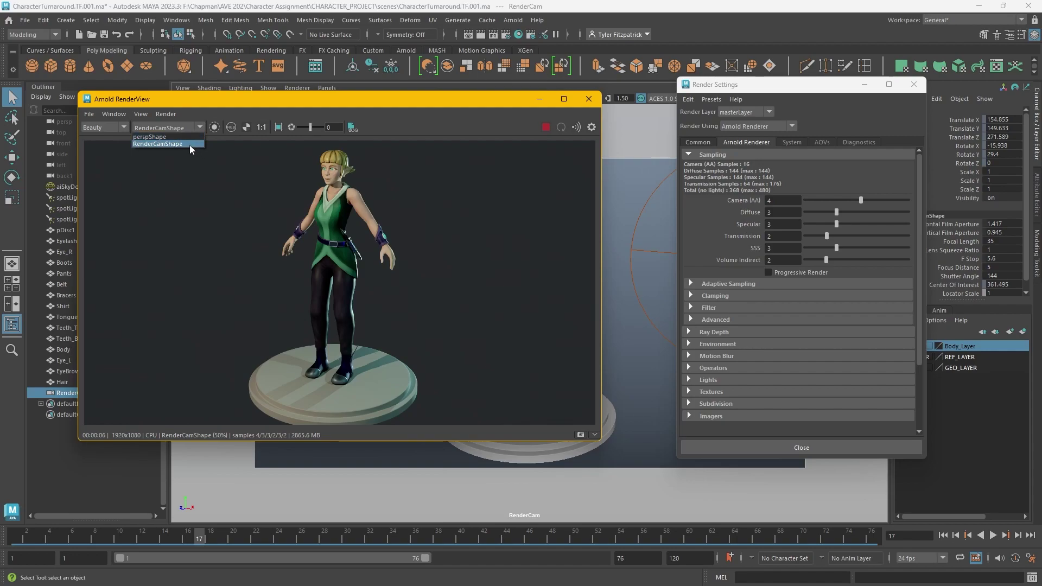
pyautogui.click(190, 144)
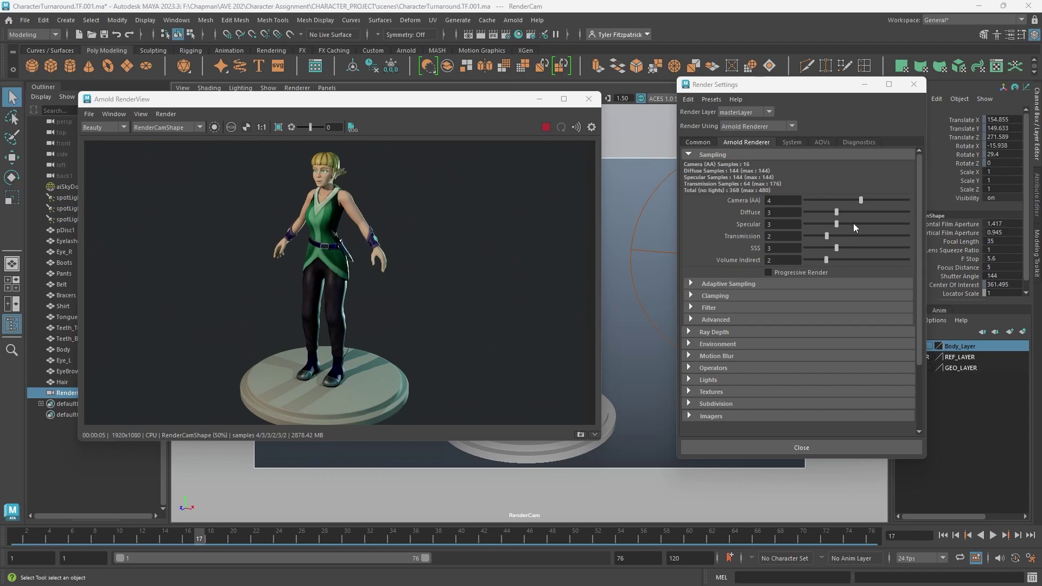
# Test the Camera (AA) samples at 3, restore them to 4, and close the render preview and render settings.
pyautogui.click(900, 200)
pyautogui.click(847, 198)
pyautogui.click(852, 200)
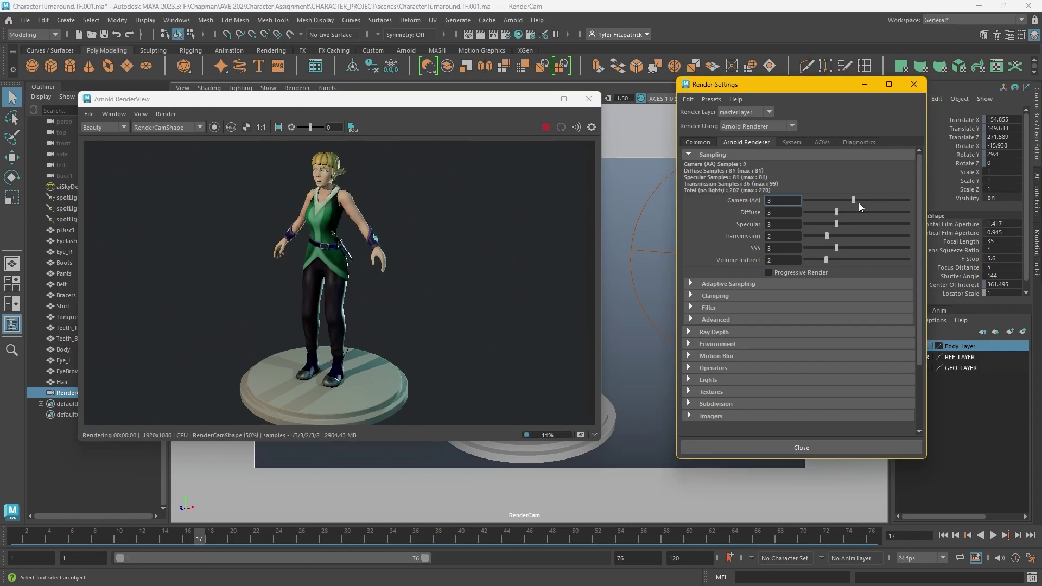
pyautogui.click(859, 200)
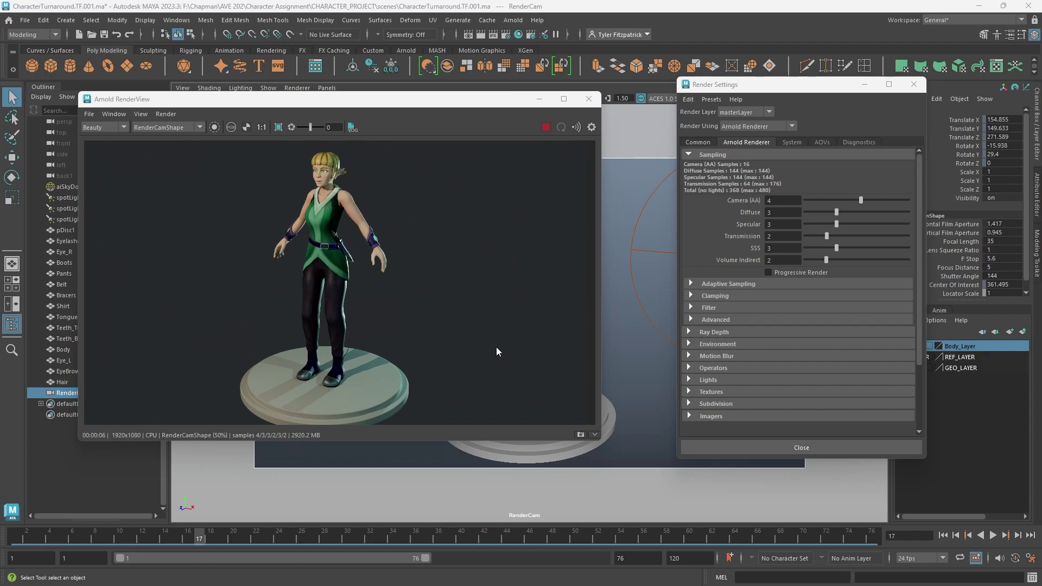
pyautogui.click(589, 99)
pyautogui.click(913, 84)
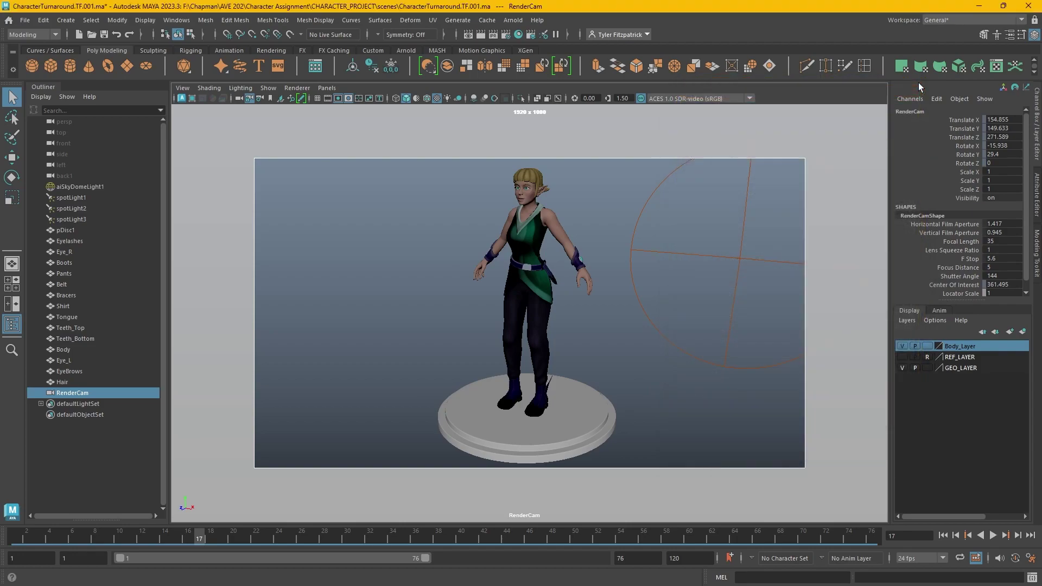
# Group all the character meshes from Eyelashes through Hair and name the group CharacterGroup.
pyautogui.click(71, 241)
pyautogui.keyDown('shift'); pyautogui.click(66, 382); pyautogui.keyUp('shift')
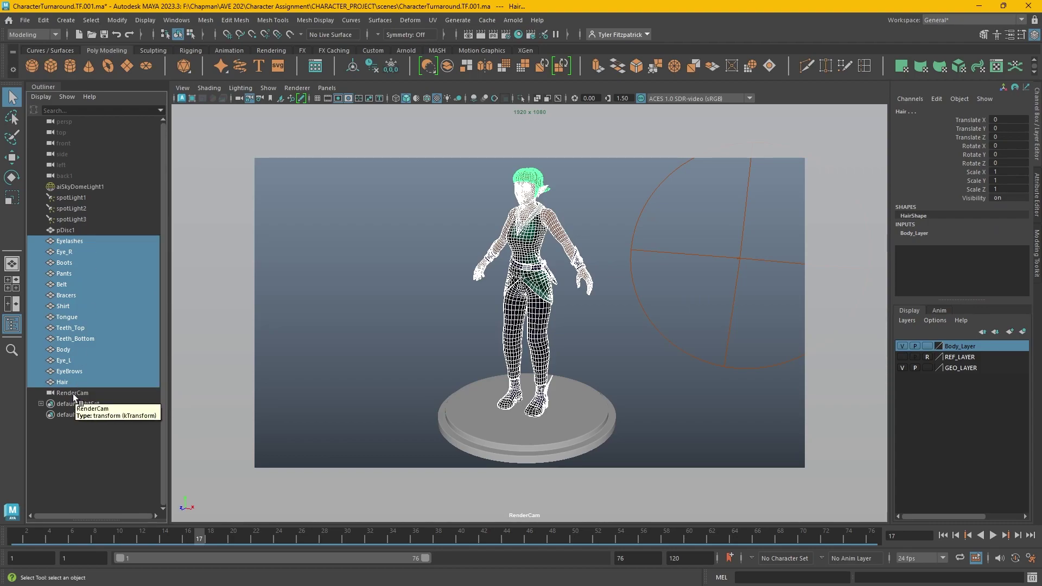
pyautogui.hotkey('ctrl', 'g')
pyautogui.doubleClick(67, 251)
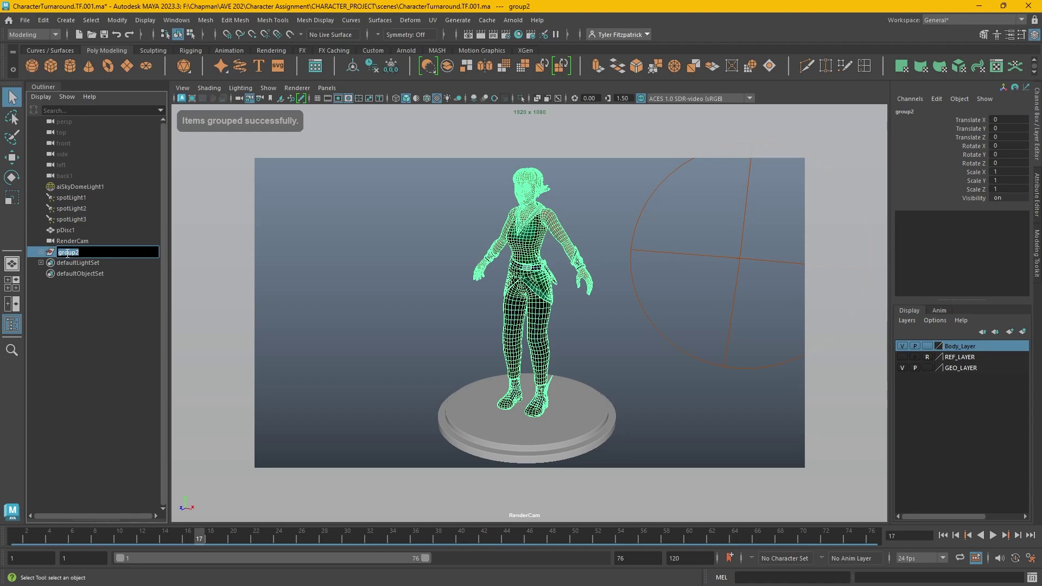
pyautogui.write('Character')
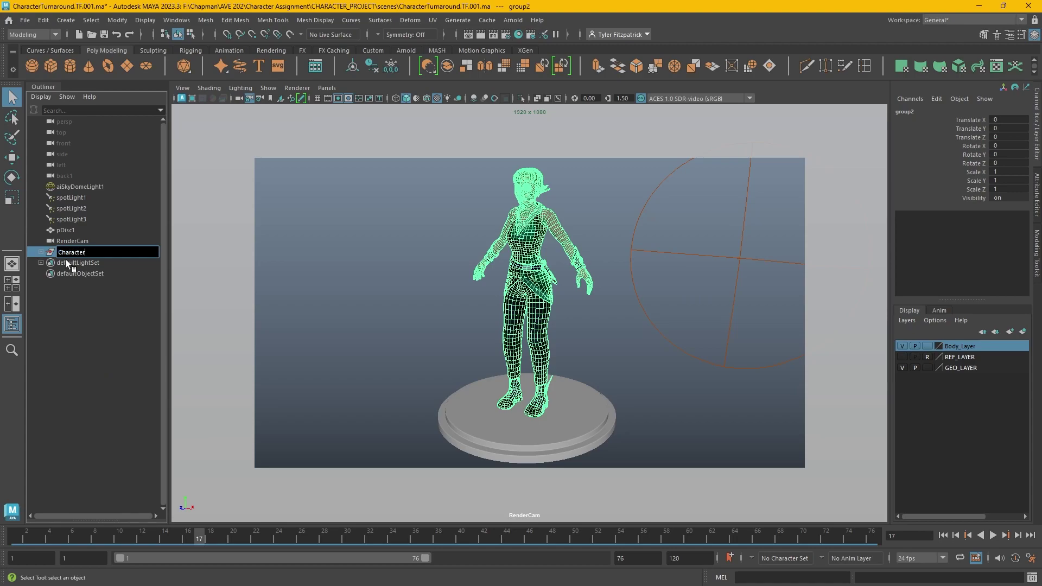
pyautogui.write('Group')
pyautogui.press('Return')
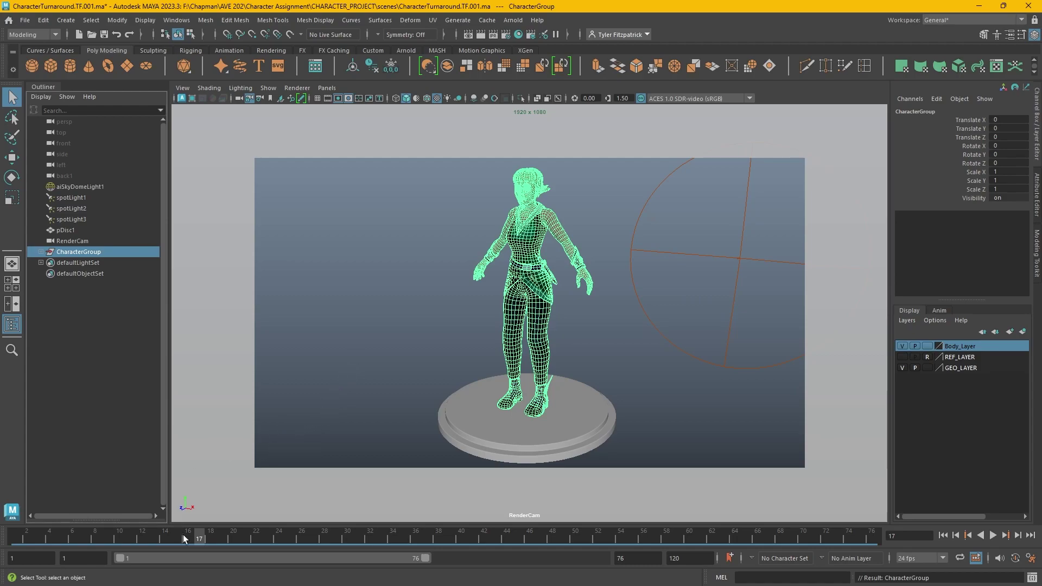
# Set a key on CharacterGroup's Rotate Y channel at frame 1 with the value 0.
pyautogui.moveTo(196, 539); pyautogui.dragTo(17, 549)
pyautogui.rightClick(1010, 156)
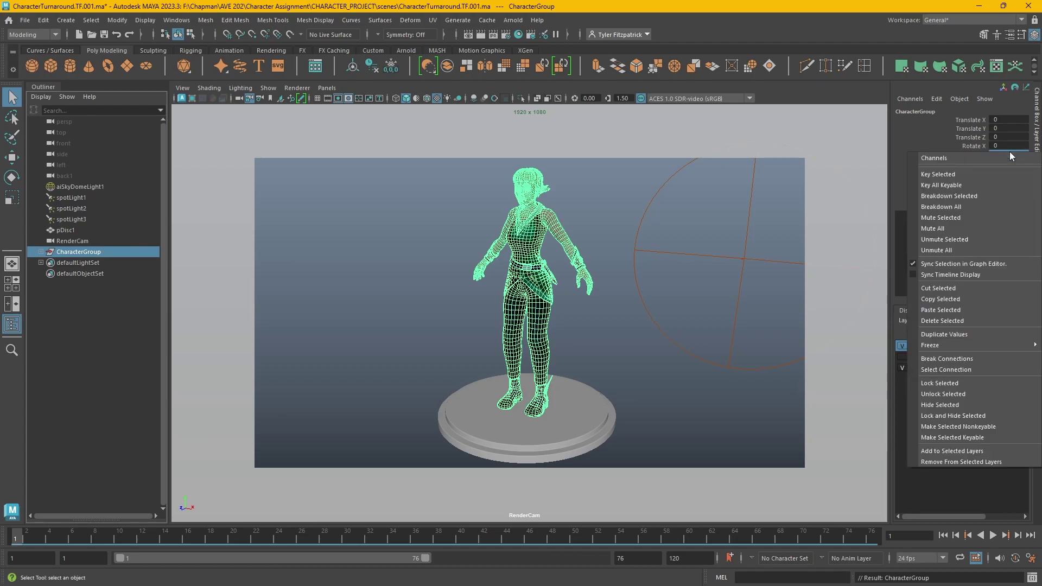
pyautogui.click(985, 174)
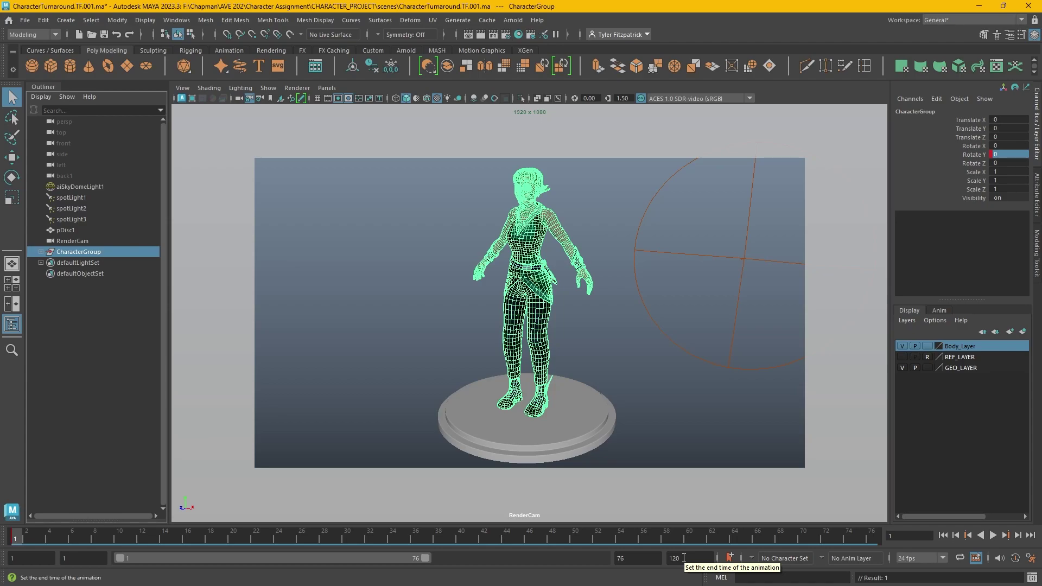
# Set both the animation end time and the playback range end to frame 96.
pyautogui.doubleClick(684, 558)
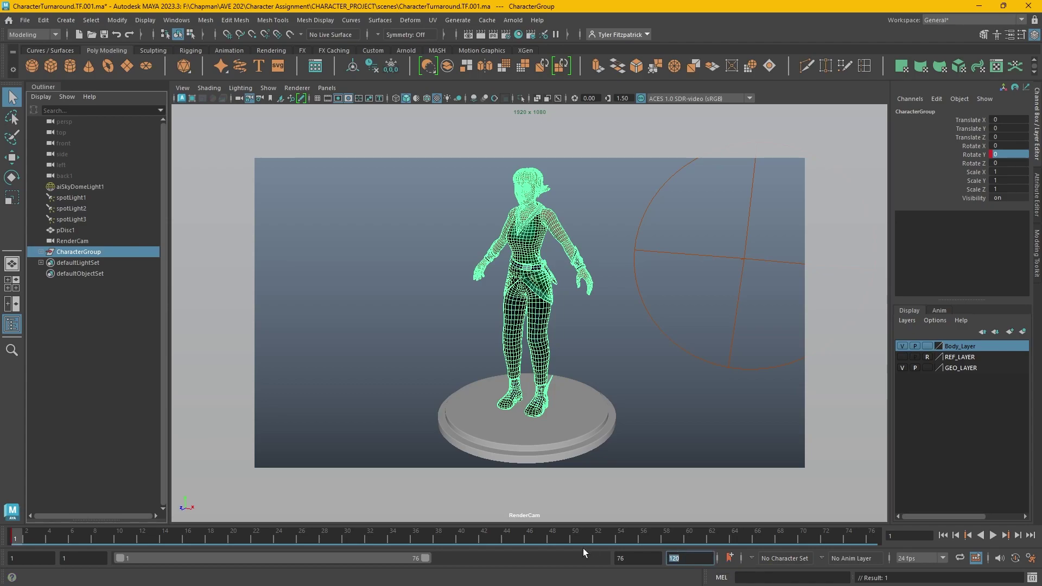
pyautogui.write('96')
pyautogui.press('Return')
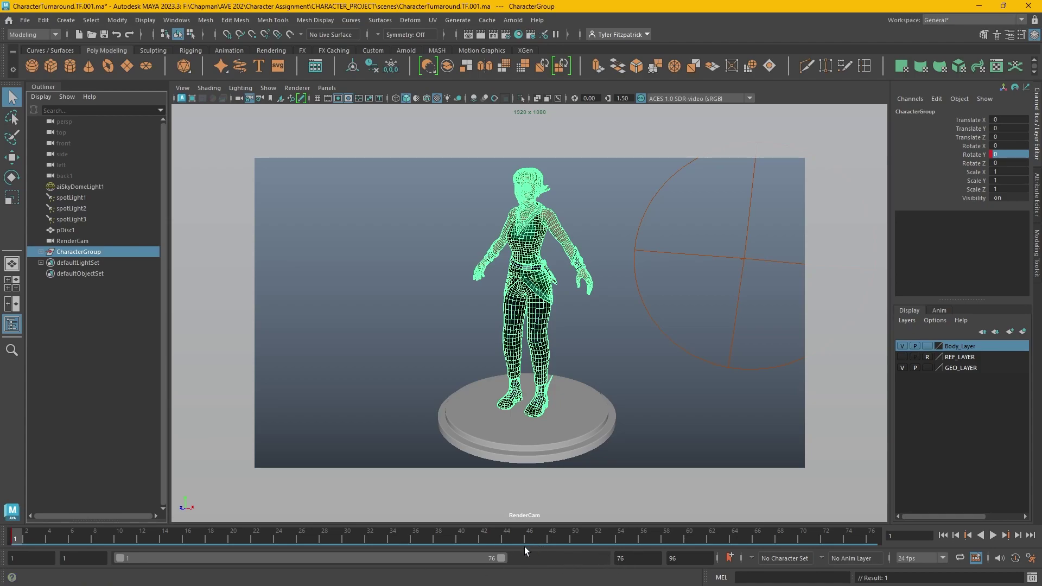
pyautogui.moveTo(503, 559); pyautogui.dragTo(608, 555)
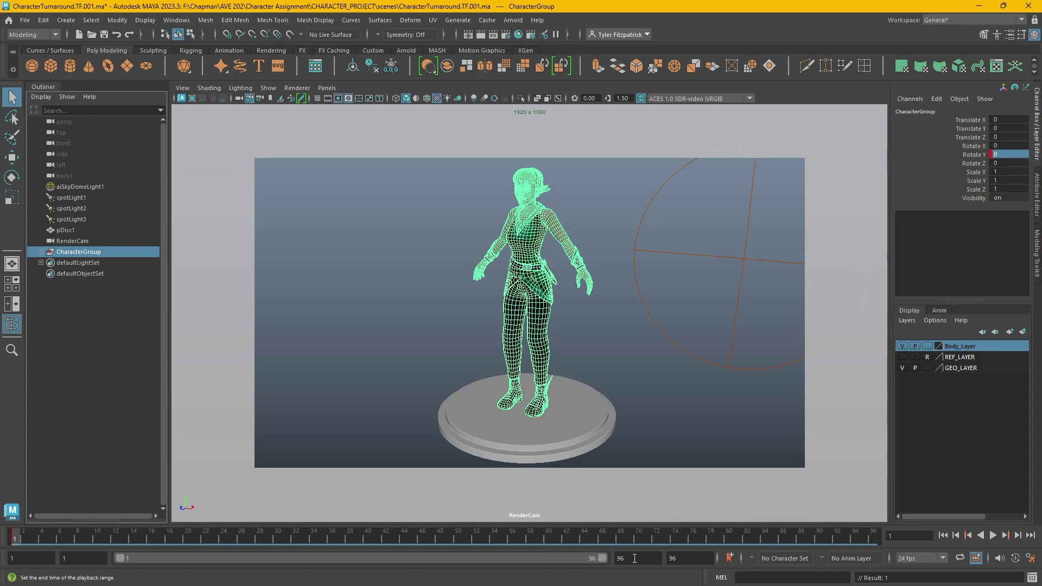
pyautogui.click(630, 559)
pyautogui.press('BackSpace')
pyautogui.press('Return')
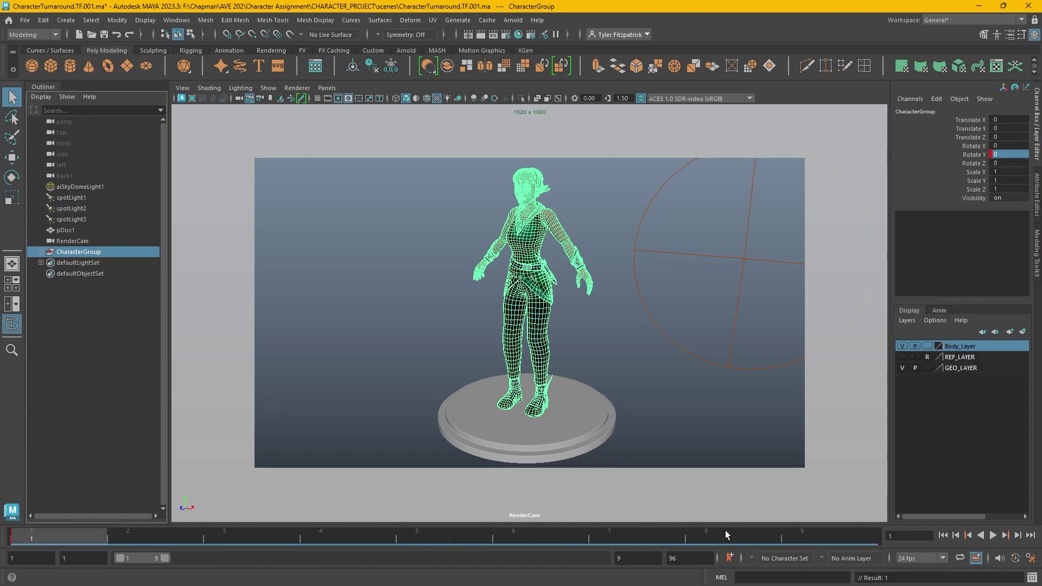
pyautogui.click(656, 557)
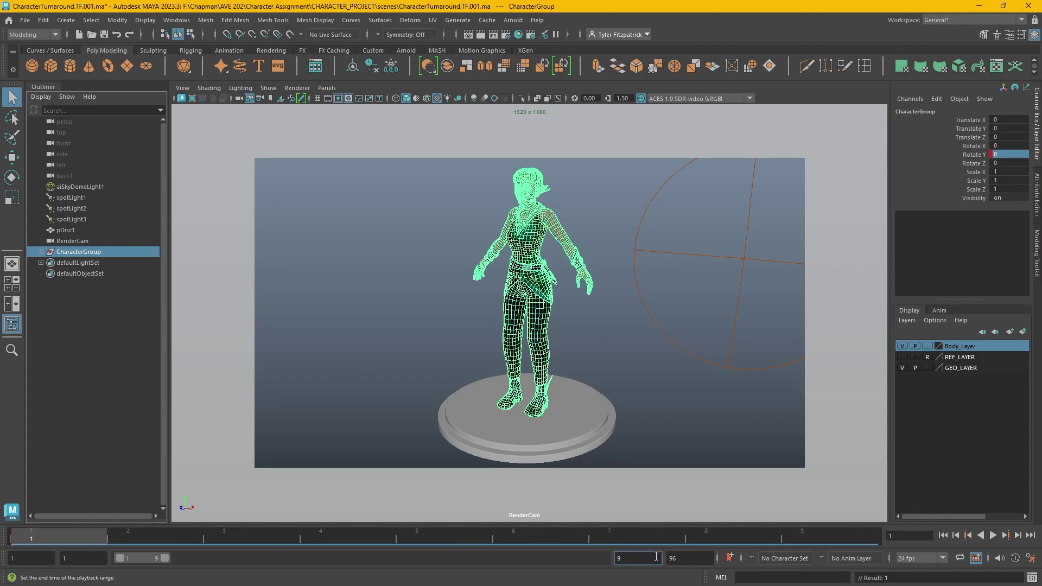
pyautogui.write('6')
pyautogui.press('Return')
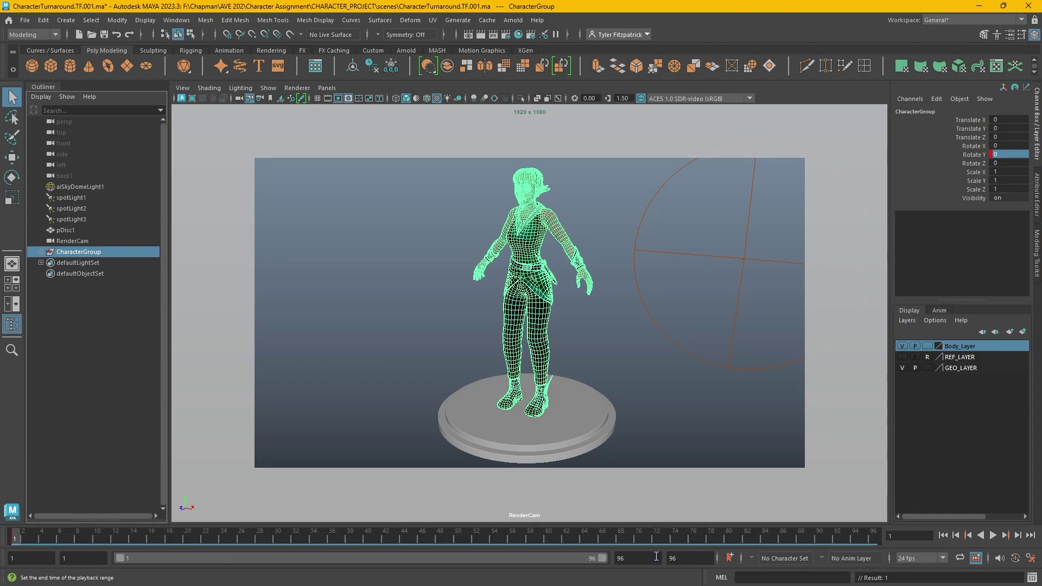
# Turn on automatic keyframing and set CharacterGroup's Rotate Y to 360 at frame 96.
pyautogui.click(1015, 558)
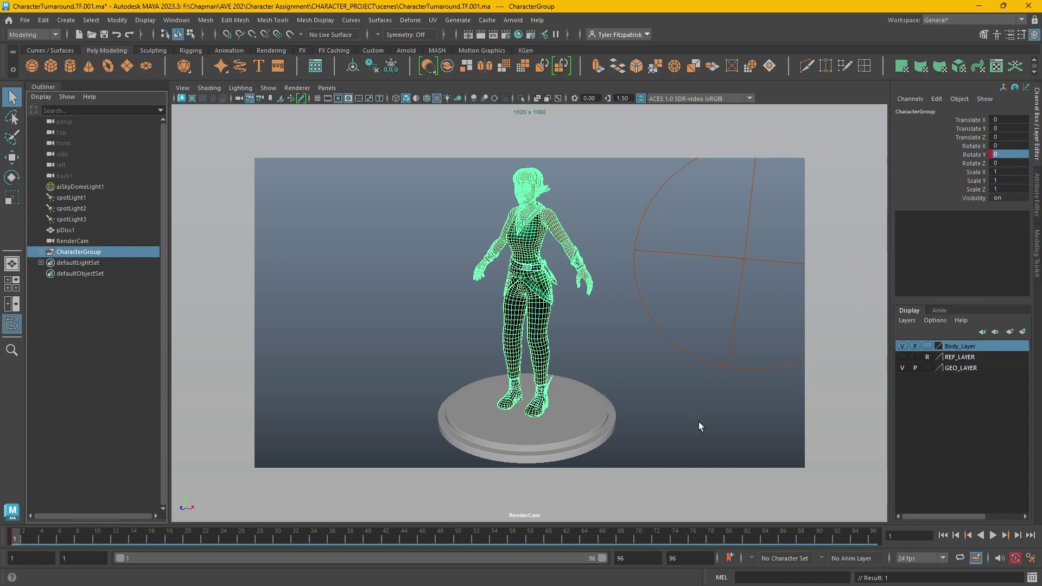
pyautogui.moveTo(567, 536); pyautogui.dragTo(885, 539)
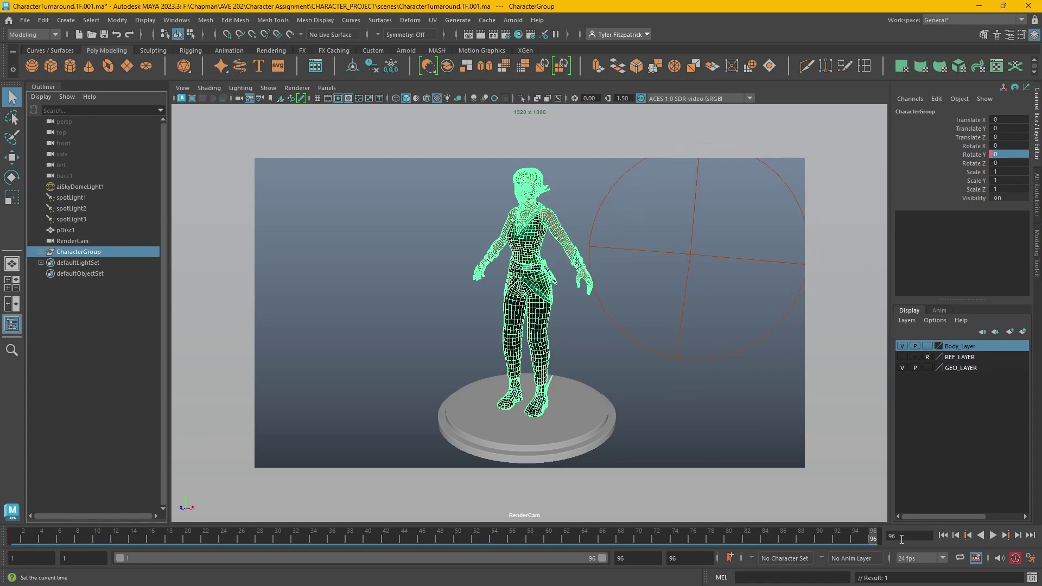
pyautogui.click(1007, 154)
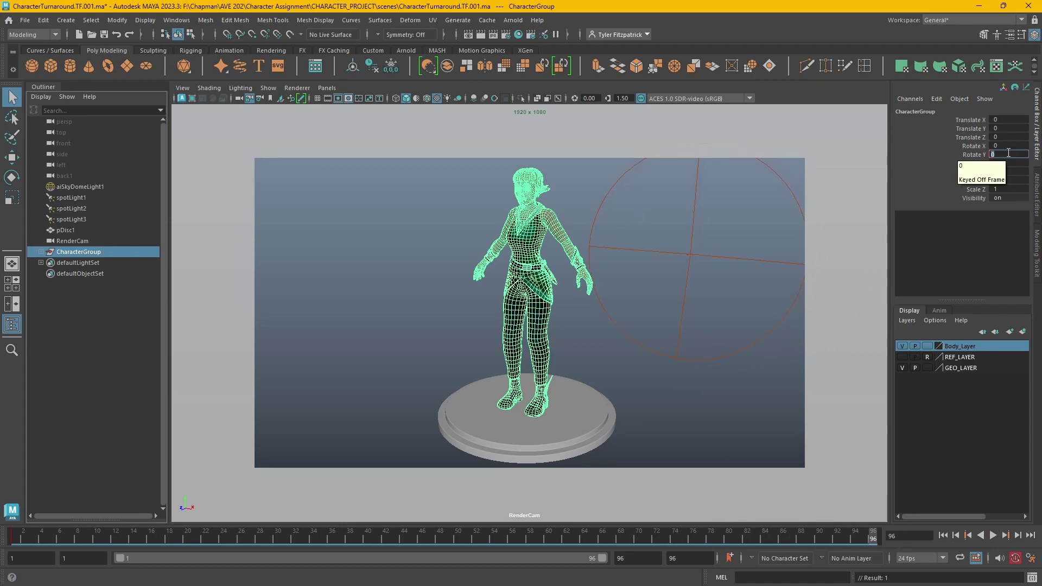
pyautogui.write('360')
pyautogui.press('Return')
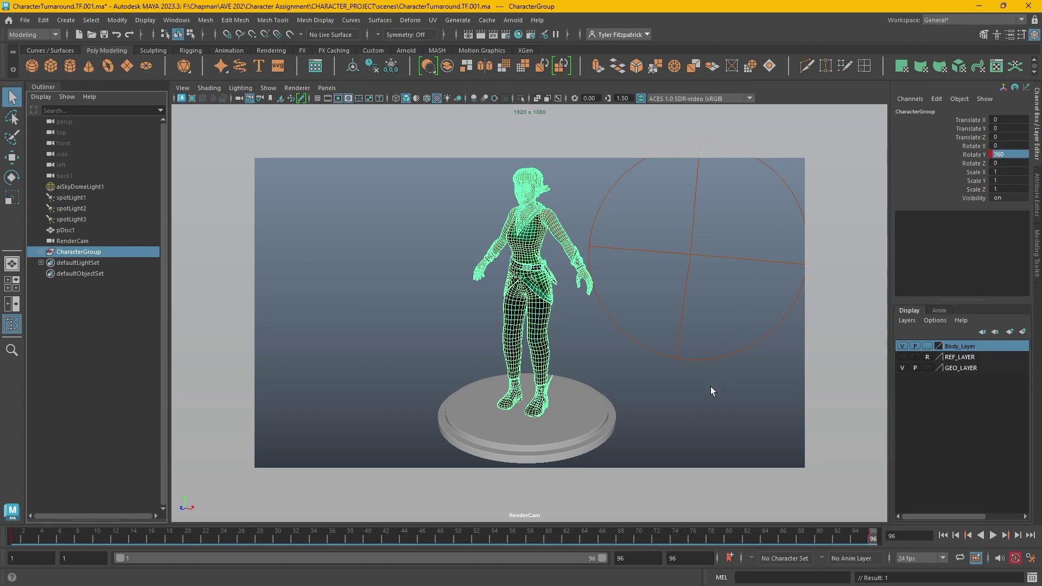
# Deselect the character and play back the turnaround to check the rotation.
pyautogui.click(93, 324)
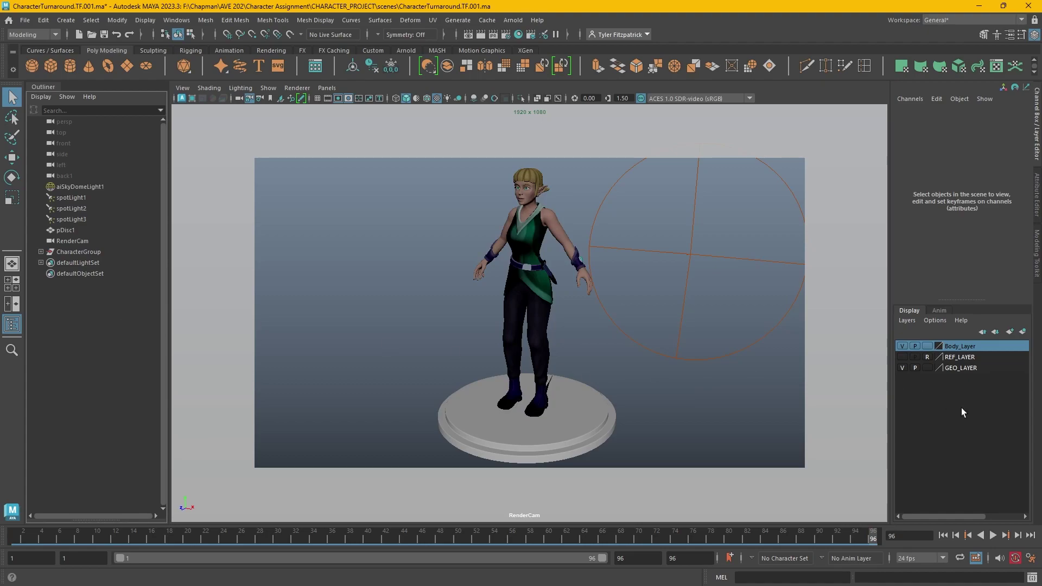
pyautogui.click(993, 535)
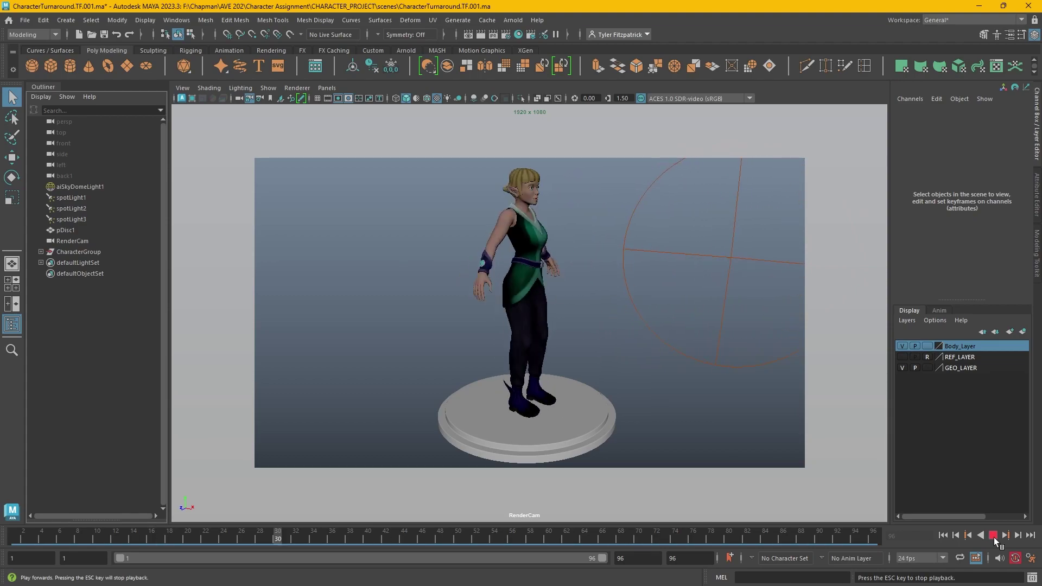
pyautogui.click(993, 535)
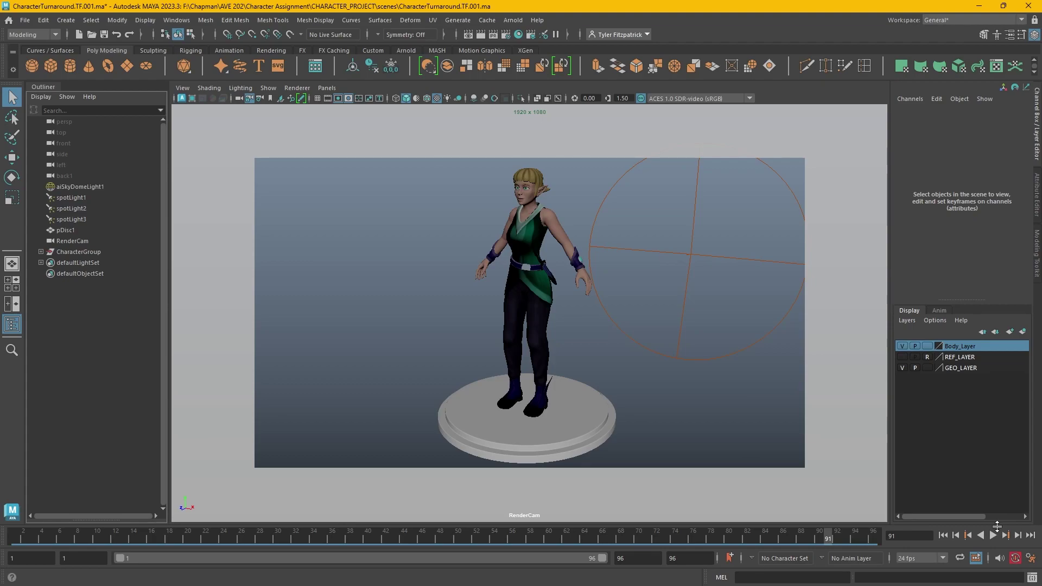
# Set the playback speed to 24 fps x 1 in the Time Slider preferences.
pyautogui.click(1031, 559)
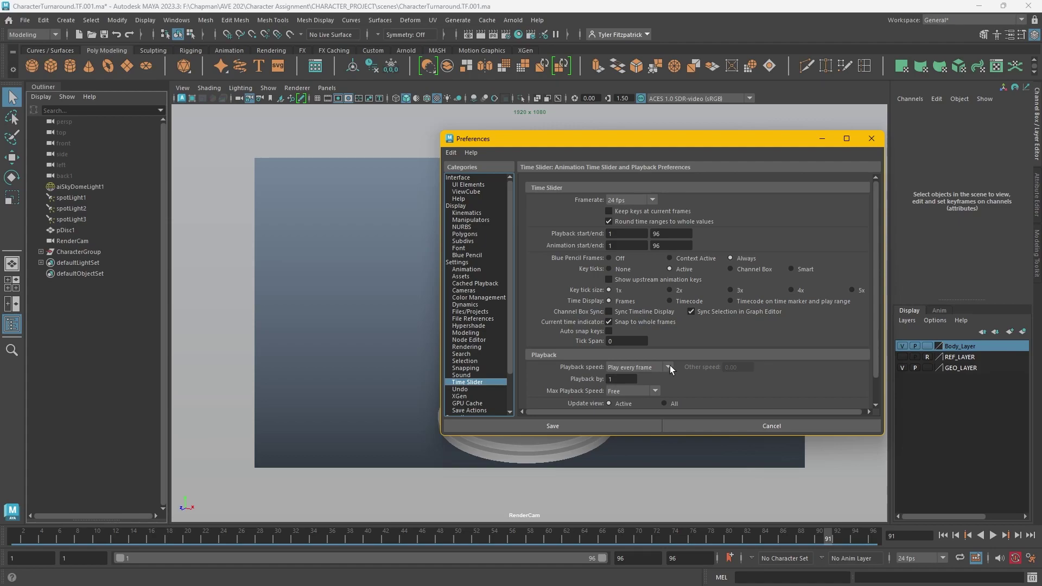
pyautogui.click(669, 368)
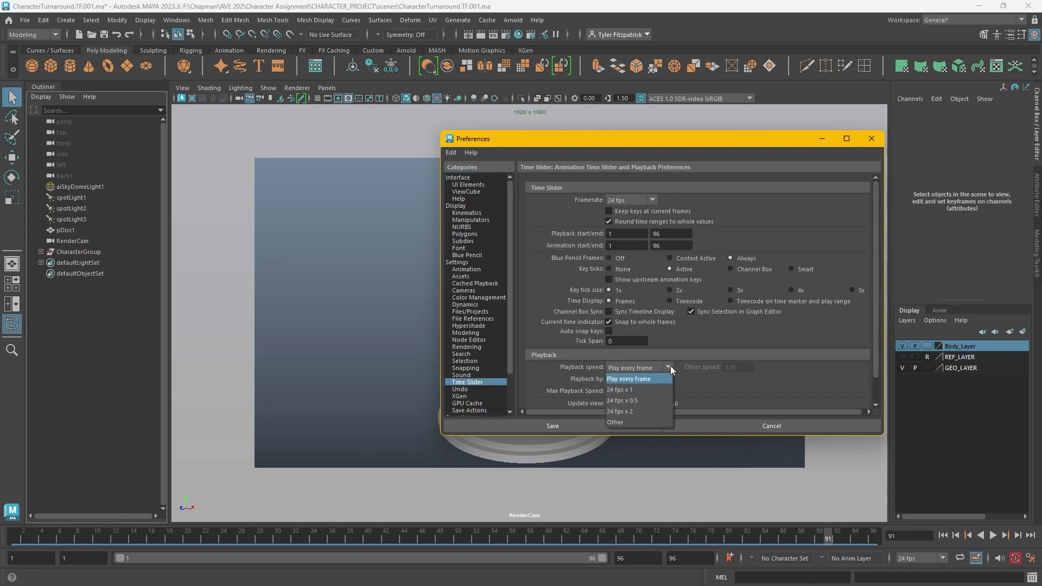
pyautogui.click(634, 391)
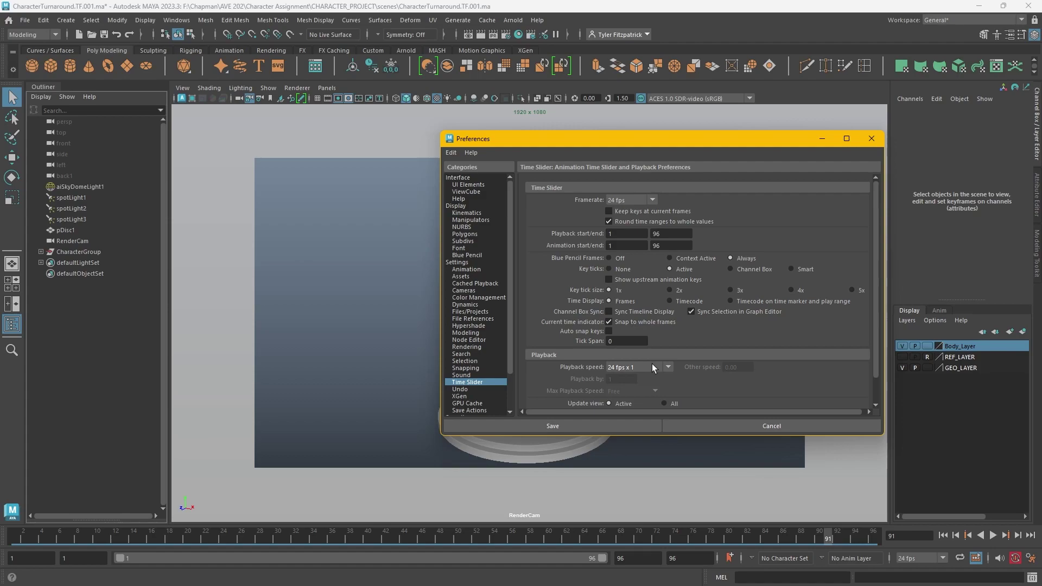
# Try a framerate of 30 fps in the Time Slider preferences, and restore it to 24 fps.
pyautogui.click(649, 201)
pyautogui.scroll(-1, 654, 230)
pyautogui.scroll(-1, 656, 240)
pyautogui.click(631, 265)
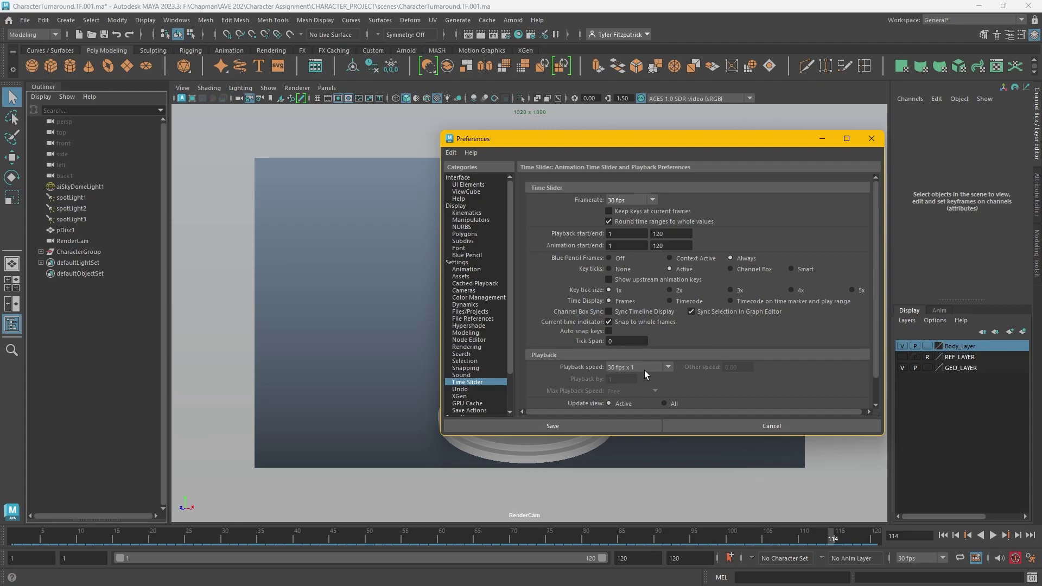
pyautogui.click(654, 200)
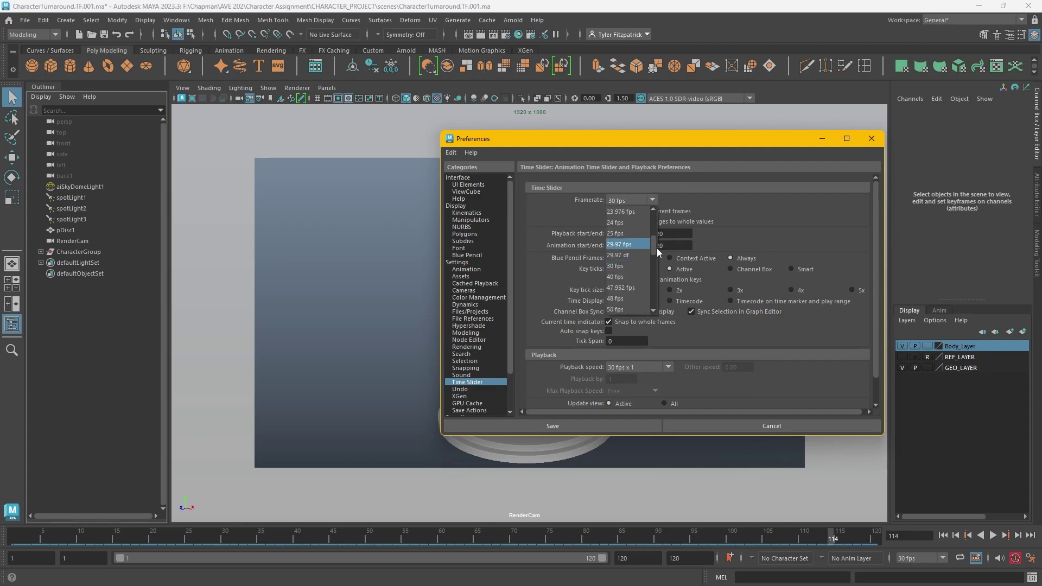
pyautogui.click(657, 247)
pyautogui.click(657, 200)
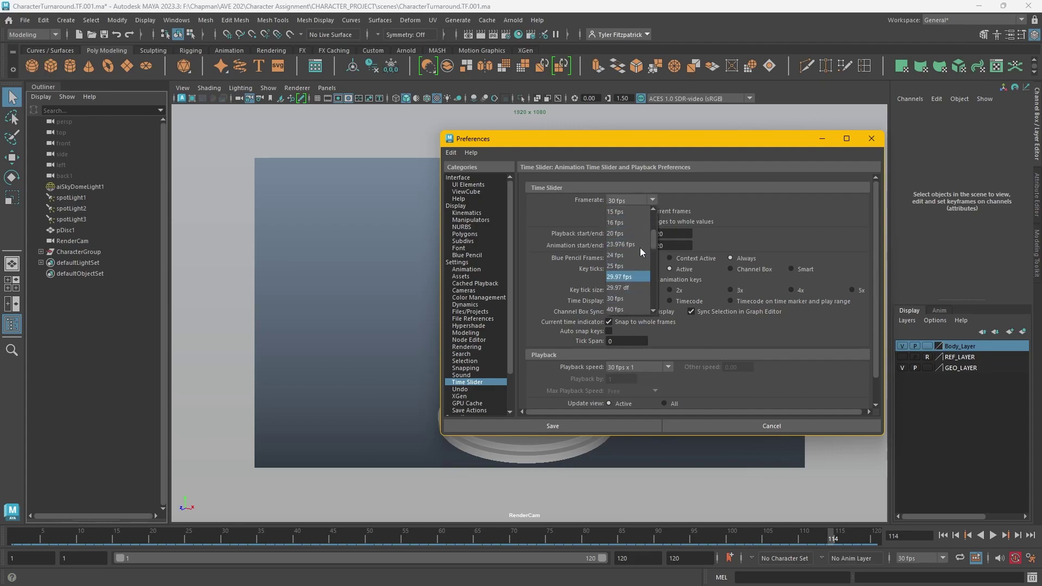
pyautogui.click(634, 255)
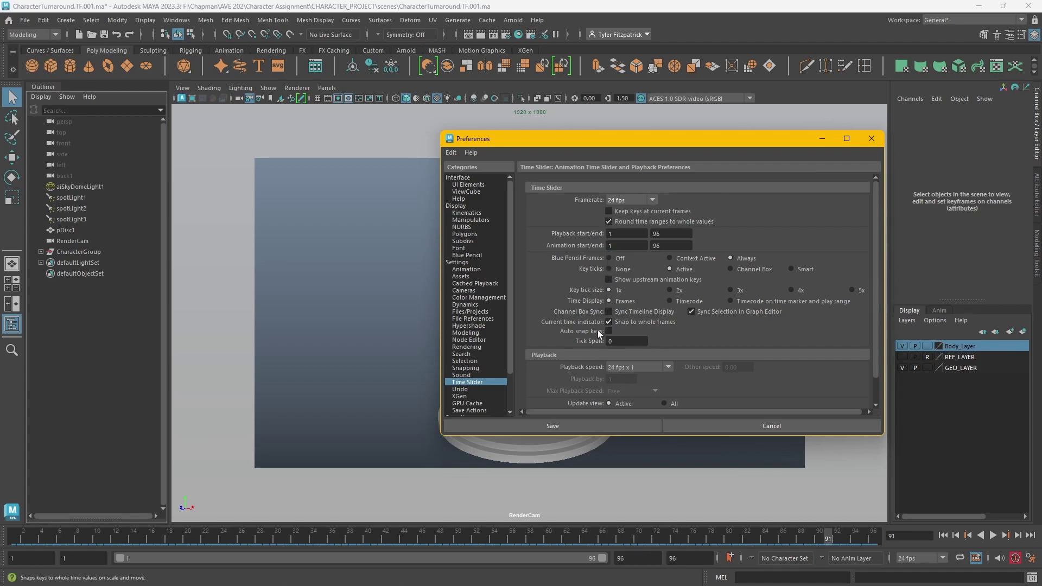
# Save the preferences and play the turnaround animation.
pyautogui.click(587, 425)
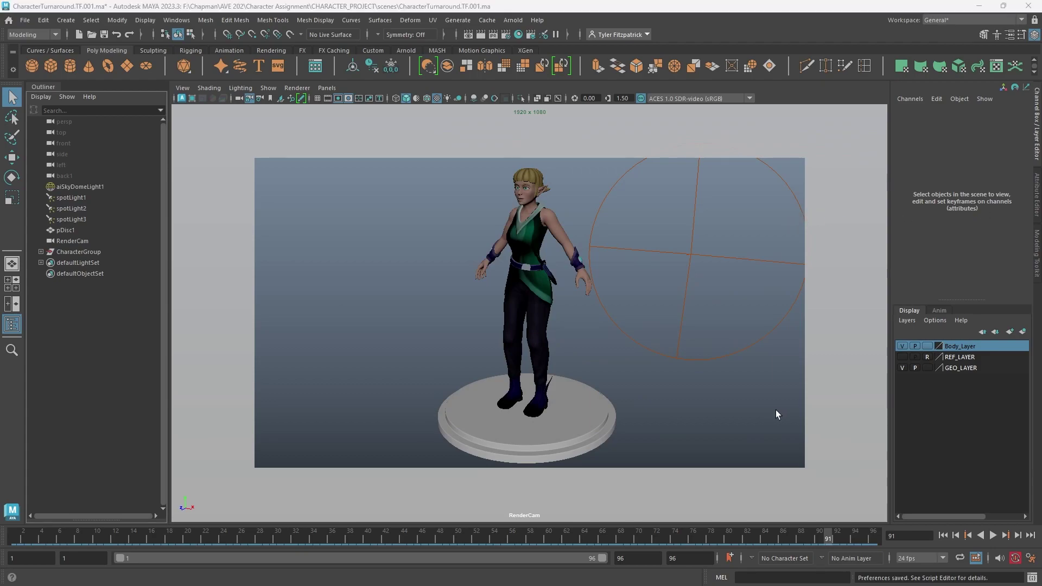
pyautogui.click(992, 536)
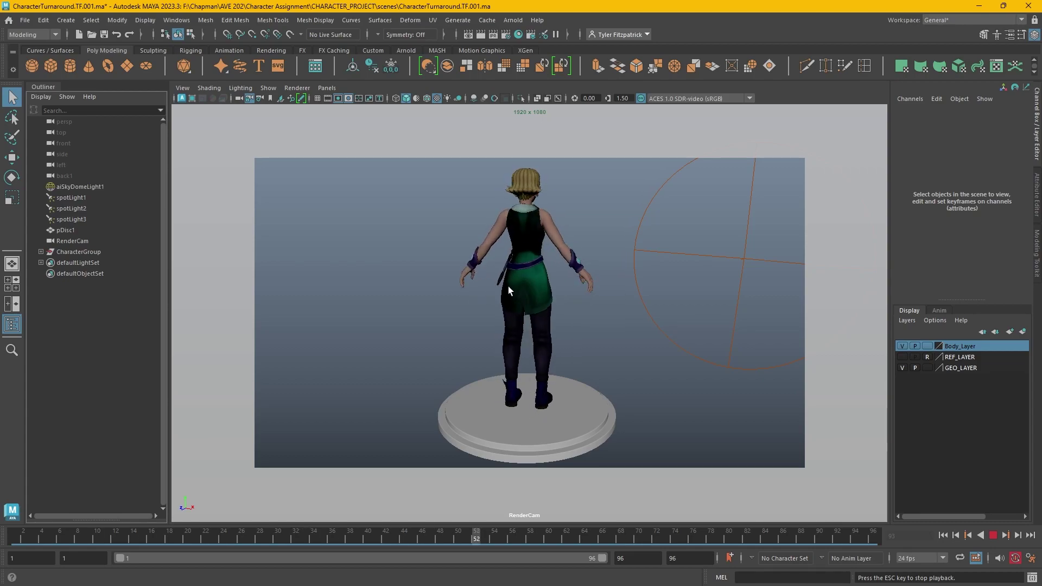
# Open the Graph Editor and select CharacterGroup to show its Rotate Y animation curve.
pyautogui.click(173, 20)
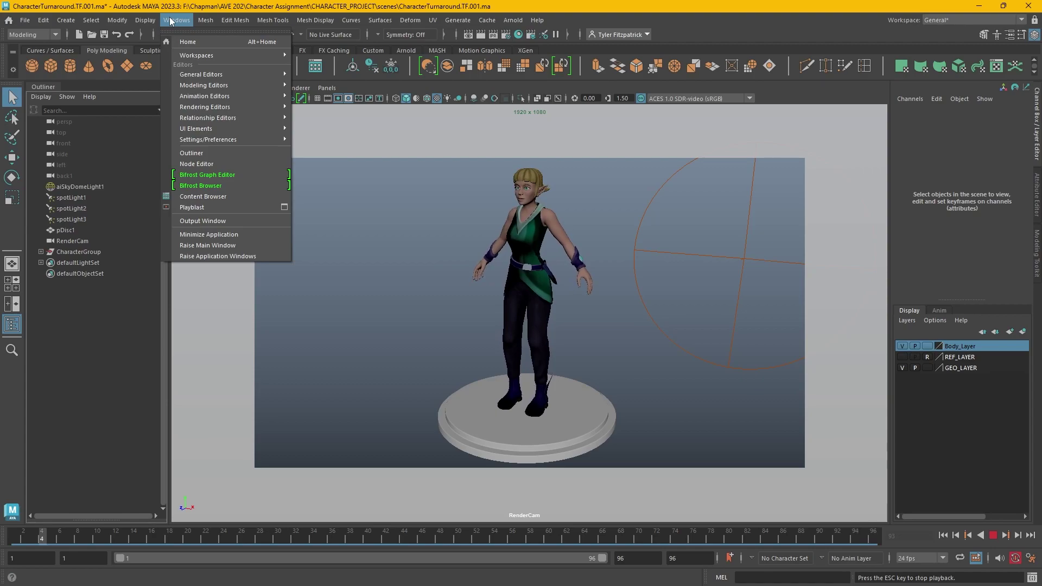
pyautogui.moveTo(228, 96)
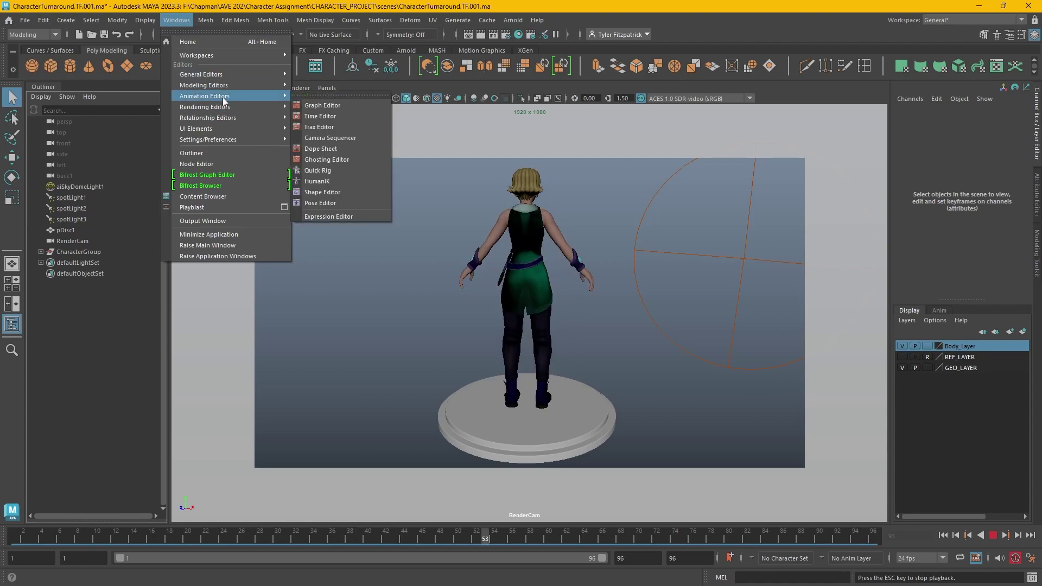
pyautogui.click(321, 105)
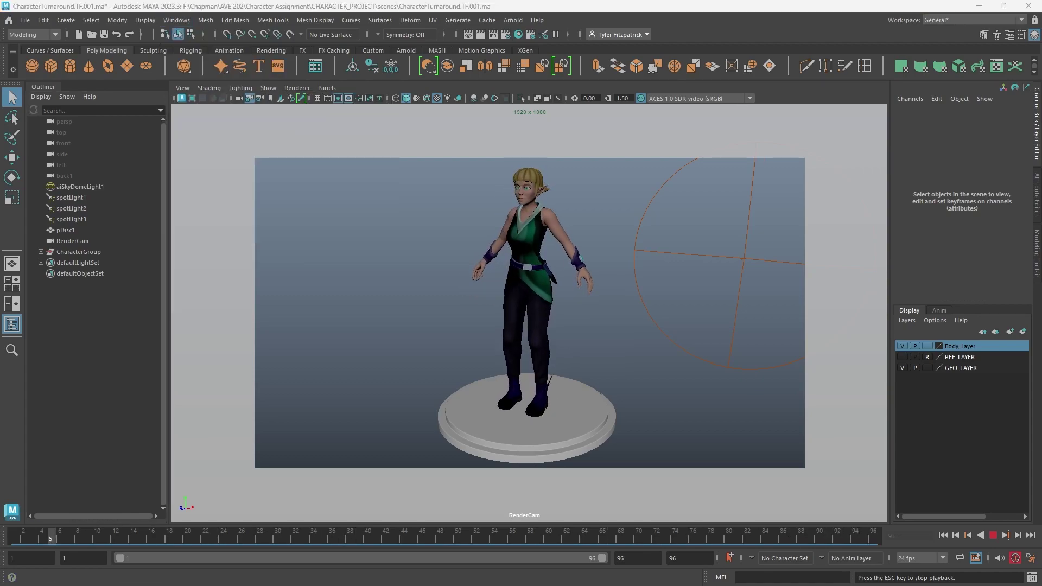
pyautogui.moveTo(491, 270); pyautogui.dragTo(494, 323)
pyautogui.click(513, 304)
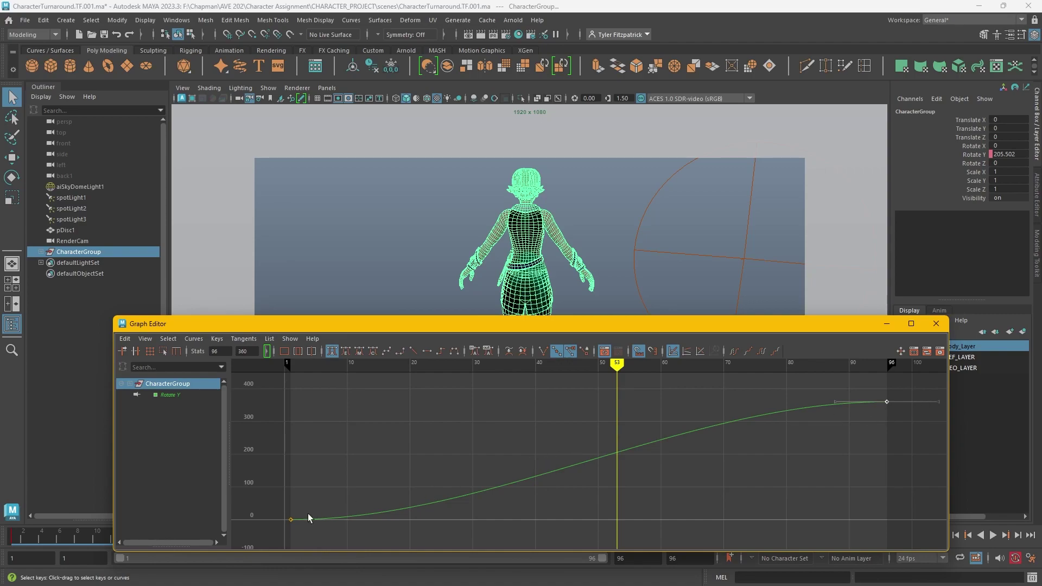
# Scrub to frame 96 and steepen the tangents of the first and last Rotate Y keys, framing the whole curve.
pyautogui.moveTo(309, 367)
pyautogui.mouseDown()
pyautogui.moveTo(339, 388)
pyautogui.moveTo(888, 432)
pyautogui.mouseUp()
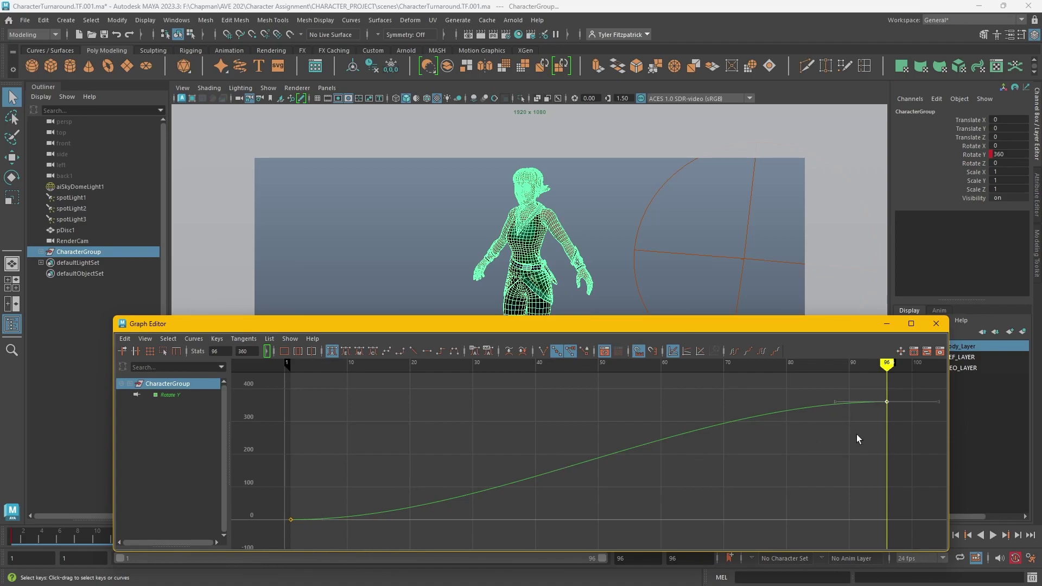
pyautogui.moveTo(835, 403); pyautogui.dragTo(833, 391)
pyautogui.moveTo(302, 492); pyautogui.dragTo(265, 542)
pyautogui.moveTo(342, 520); pyautogui.dragTo(335, 472)
pyautogui.press('a')
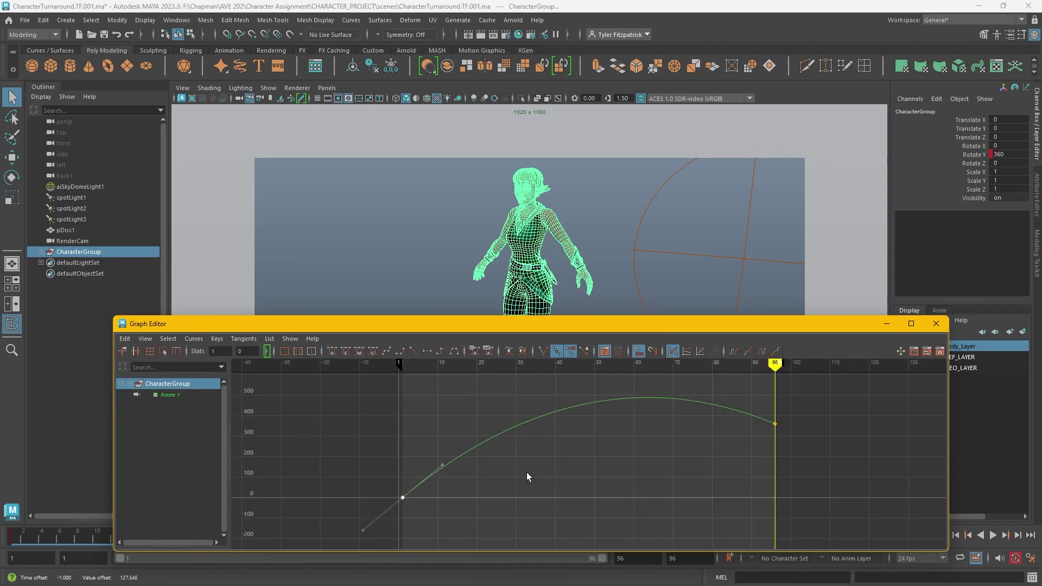
# Scrub and play the turnaround to examine how the reshaped Rotate Y curve affects the spin.
pyautogui.moveTo(510, 473); pyautogui.dragTo(544, 466, button='middle')
pyautogui.moveTo(417, 365); pyautogui.dragTo(407, 365)
pyautogui.moveTo(543, 323); pyautogui.dragTo(487, 432)
pyautogui.click(699, 294)
pyautogui.click(121, 362)
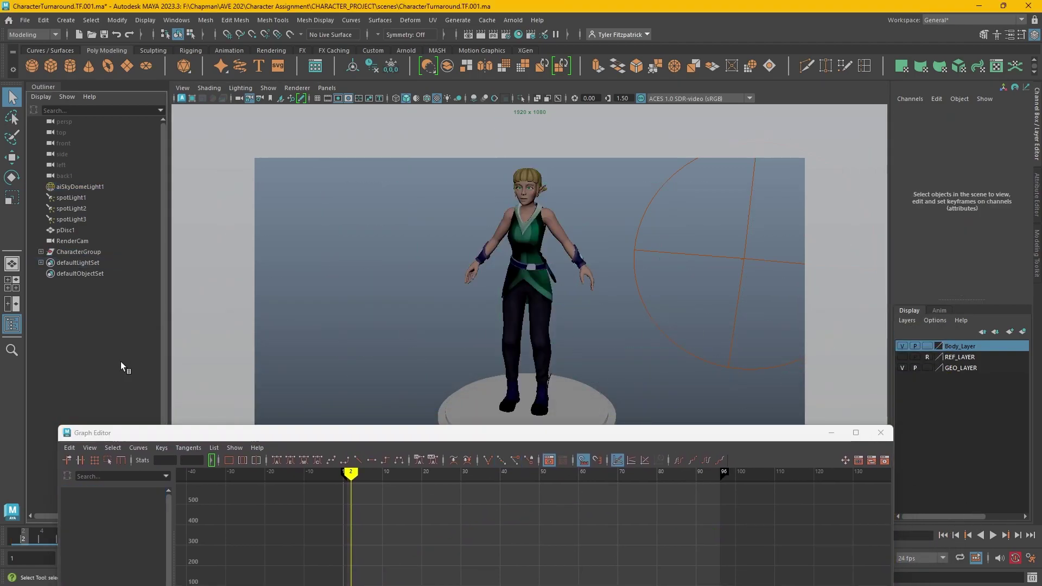
pyautogui.click(993, 535)
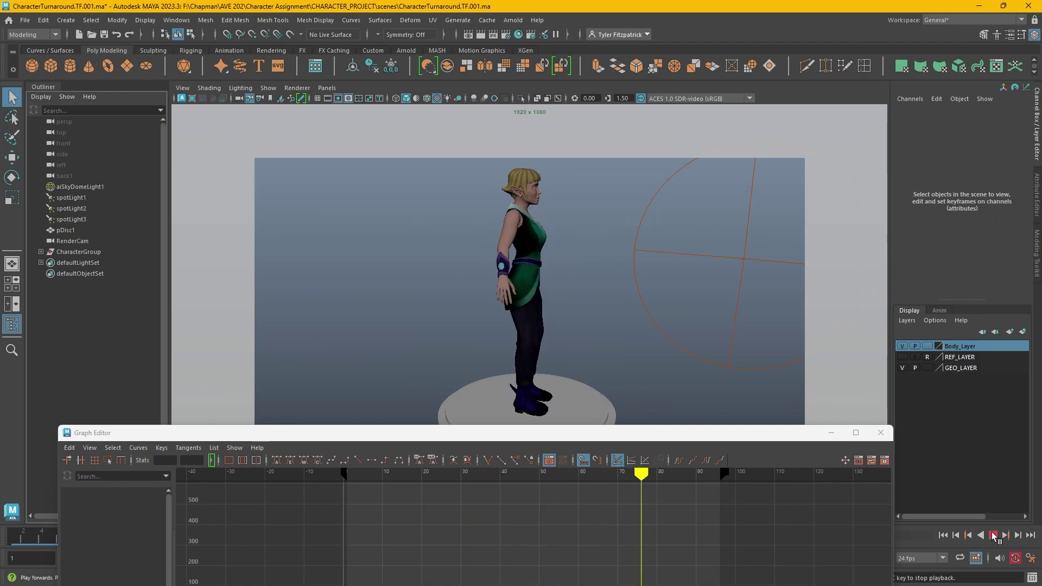
pyautogui.moveTo(658, 434); pyautogui.dragTo(656, 231)
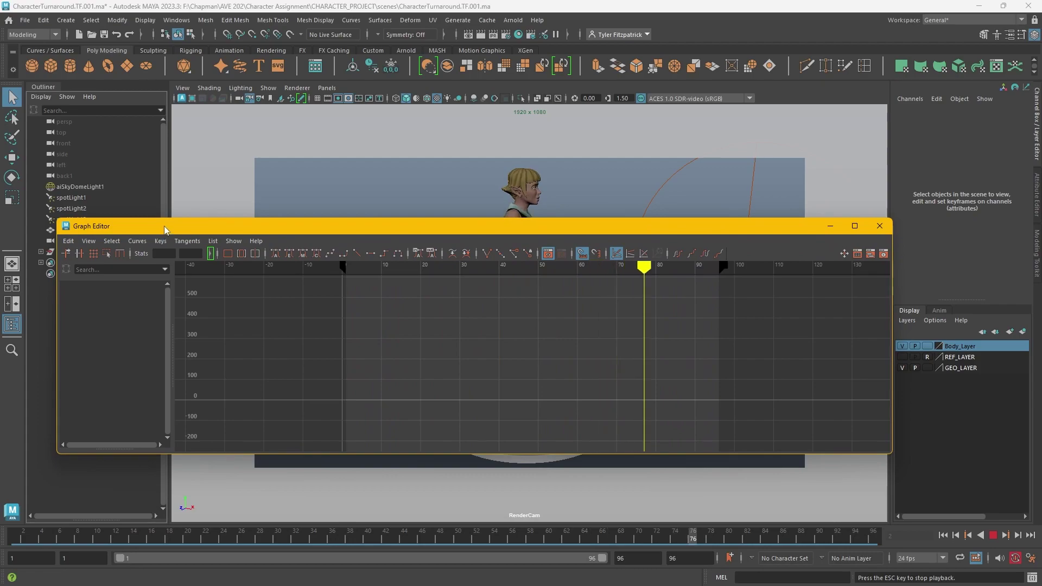
# Reselect CharacterGroup, tilt the first Rotate Y key's tangent downward, and watch the playback before stopping it.
pyautogui.moveTo(56, 218); pyautogui.dragTo(83, 248)
pyautogui.click(81, 251)
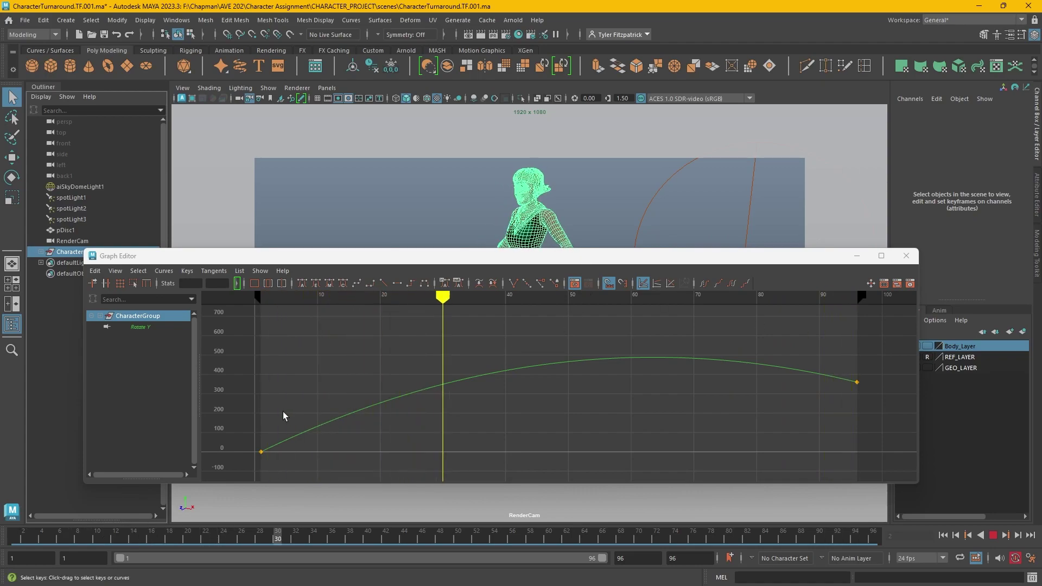
pyautogui.moveTo(246, 464); pyautogui.dragTo(306, 476)
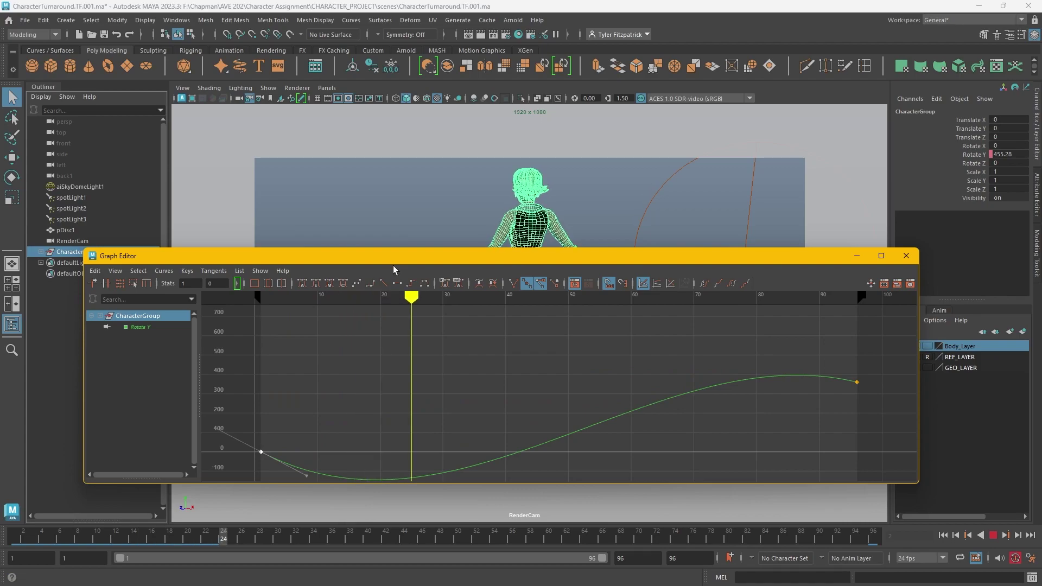
pyautogui.moveTo(623, 261); pyautogui.dragTo(597, 359)
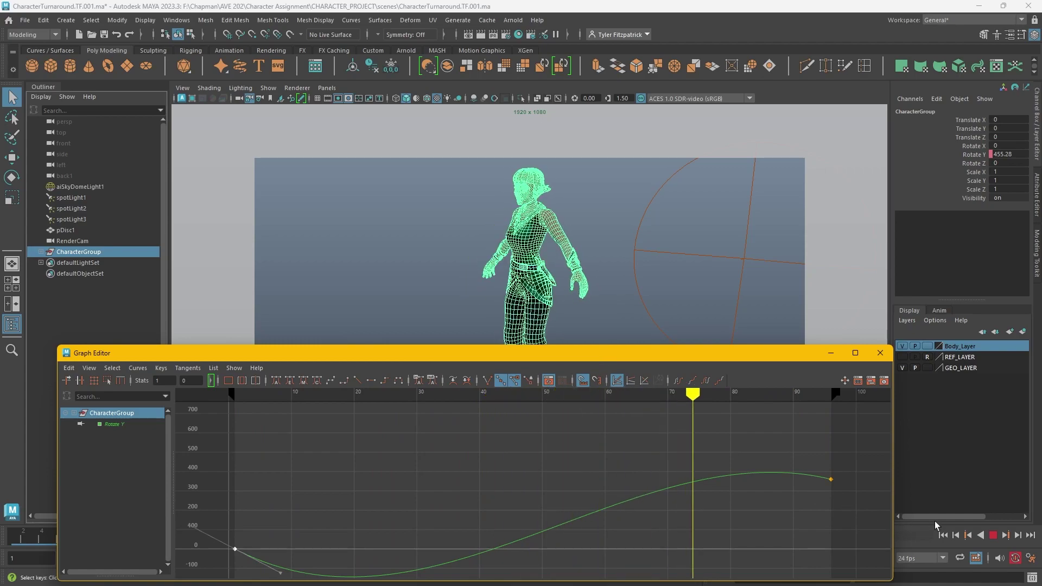
pyautogui.click(993, 535)
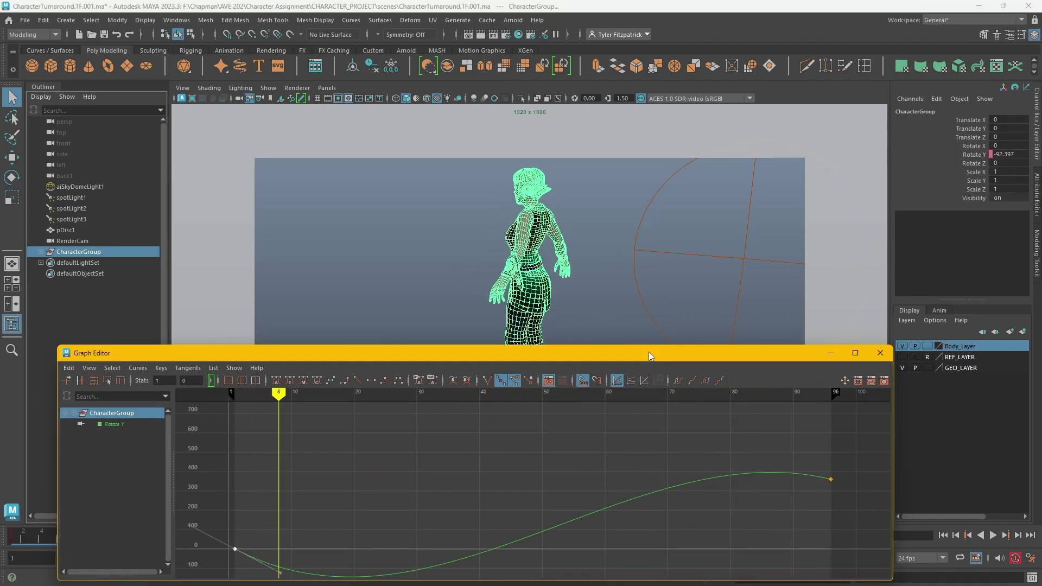
# Select both Rotate Y keys of CharacterGroup and set their tangents to linear for a constant rotation speed.
pyautogui.moveTo(648, 358); pyautogui.dragTo(716, 244)
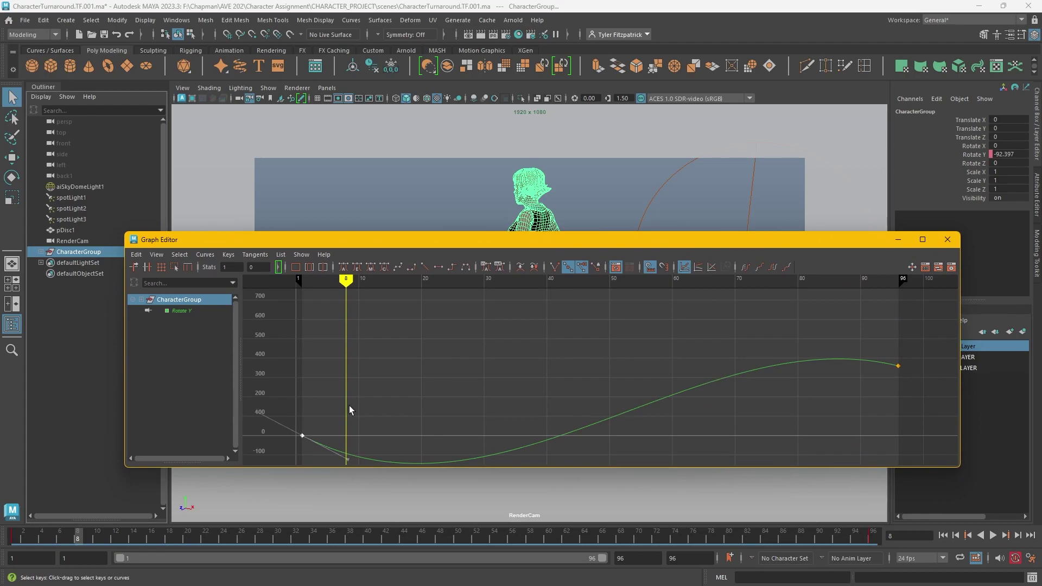
pyautogui.moveTo(285, 453); pyautogui.dragTo(916, 356)
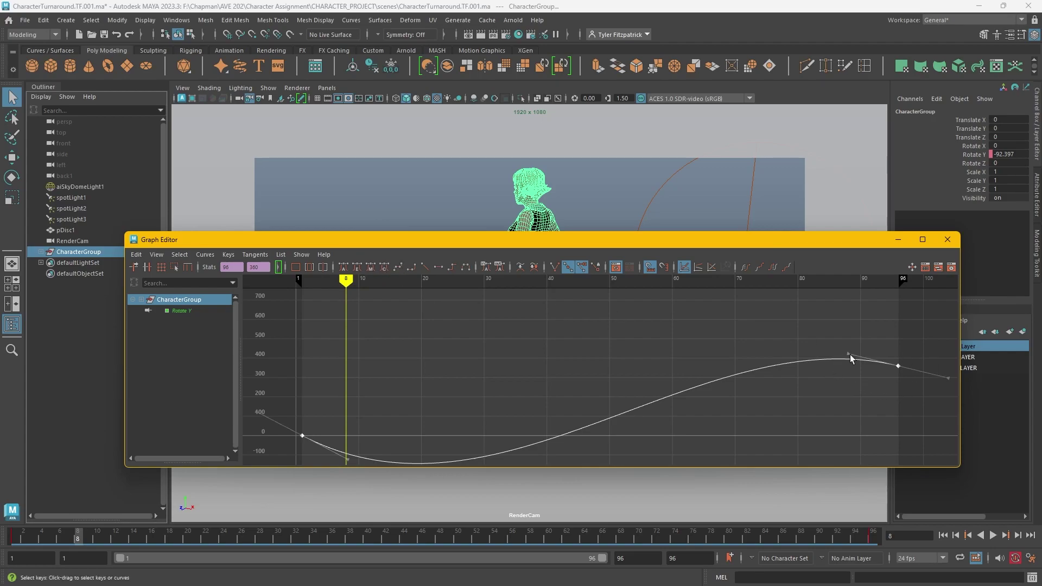
pyautogui.moveTo(850, 358)
pyautogui.mouseDown()
pyautogui.moveTo(854, 332)
pyautogui.moveTo(850, 346)
pyautogui.mouseUp()
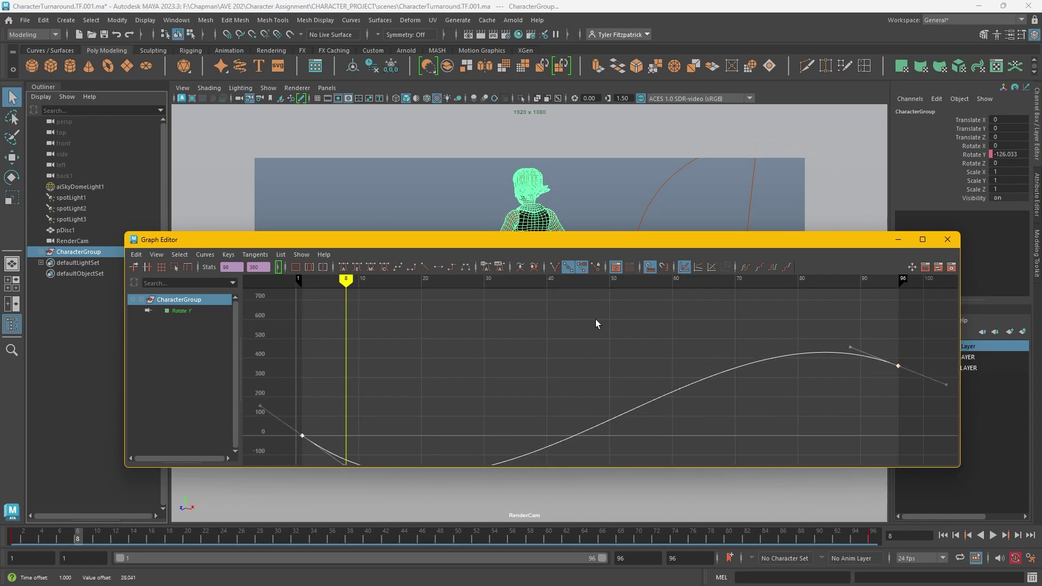
pyautogui.click(425, 269)
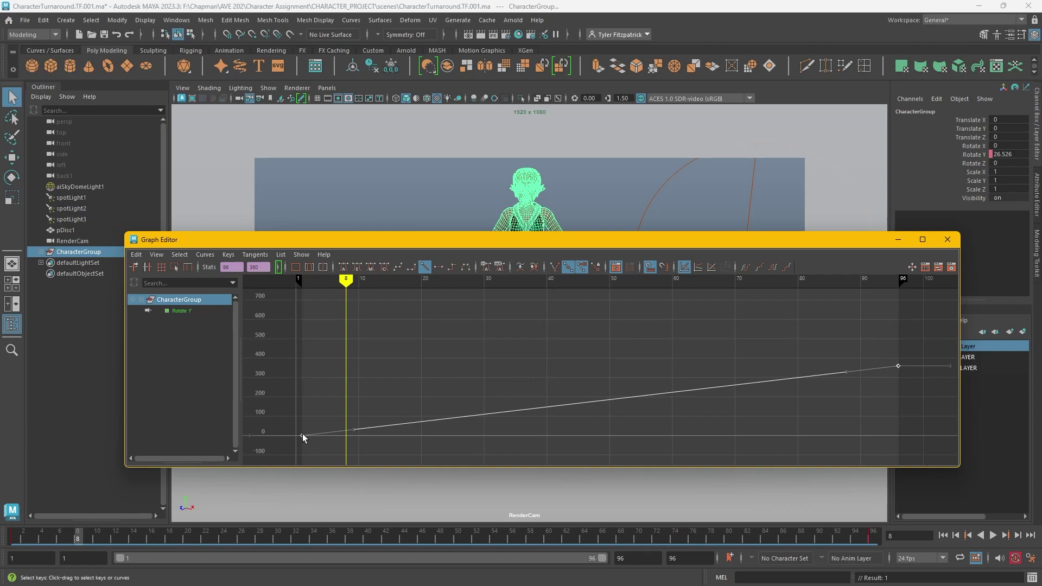
# Deselect everything and play the turnaround to check the linear rotation, then stop playback.
pyautogui.moveTo(505, 241); pyautogui.dragTo(394, 495)
pyautogui.click(512, 405)
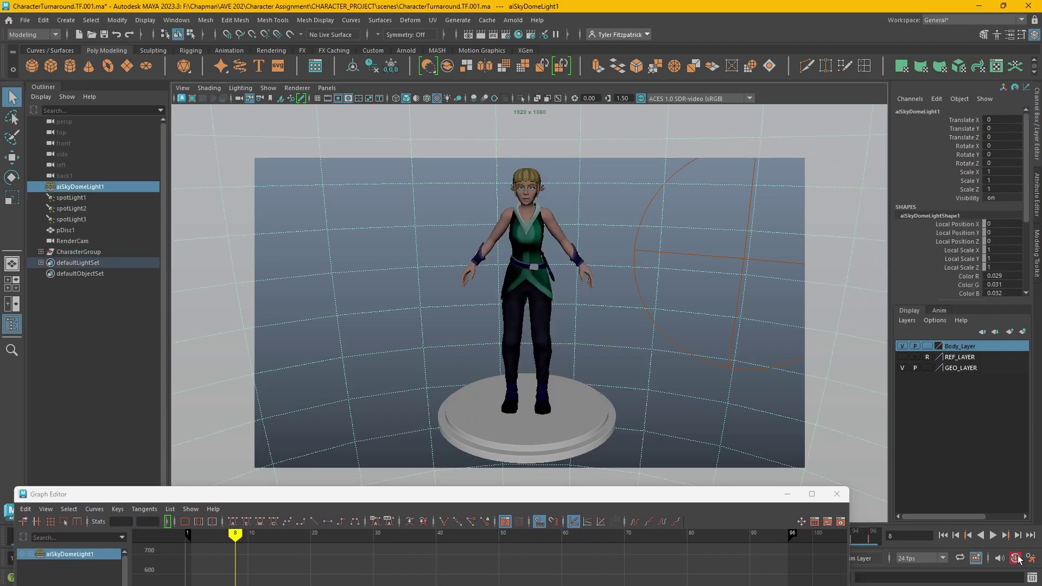
pyautogui.click(114, 375)
pyautogui.click(993, 535)
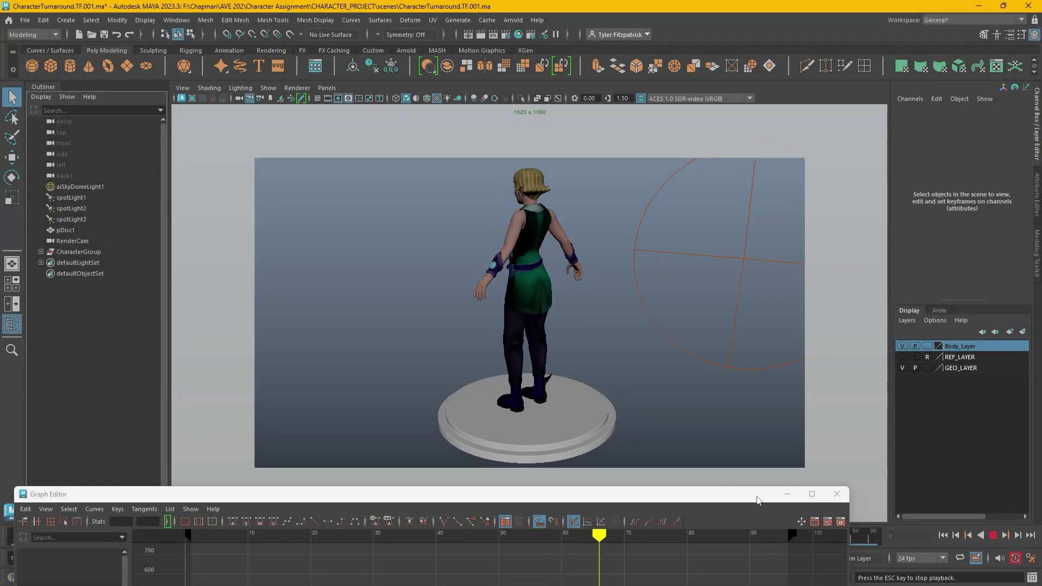
pyautogui.moveTo(757, 501); pyautogui.dragTo(812, 243)
pyautogui.moveTo(744, 252); pyautogui.dragTo(706, 418)
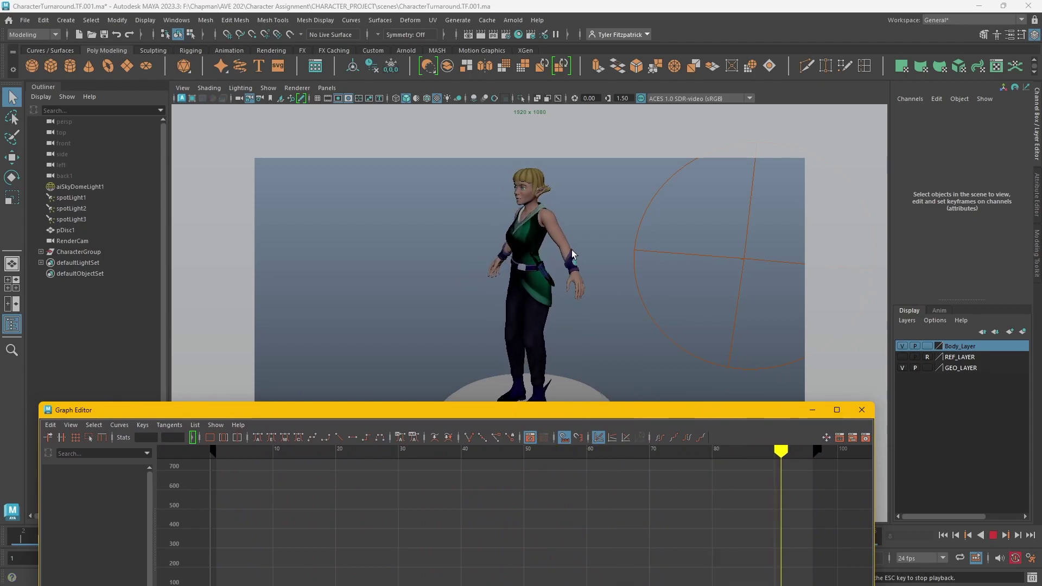
pyautogui.click(993, 535)
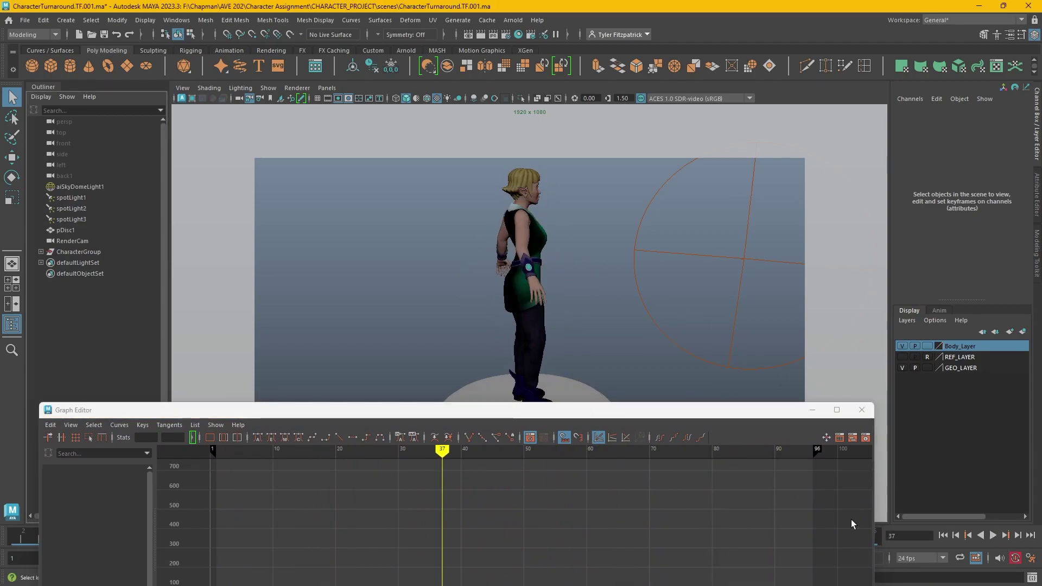
# Set the playback range to end at frame 95.
pyautogui.click(787, 416)
pyautogui.moveTo(744, 408); pyautogui.dragTo(523, 390)
pyautogui.click(697, 559)
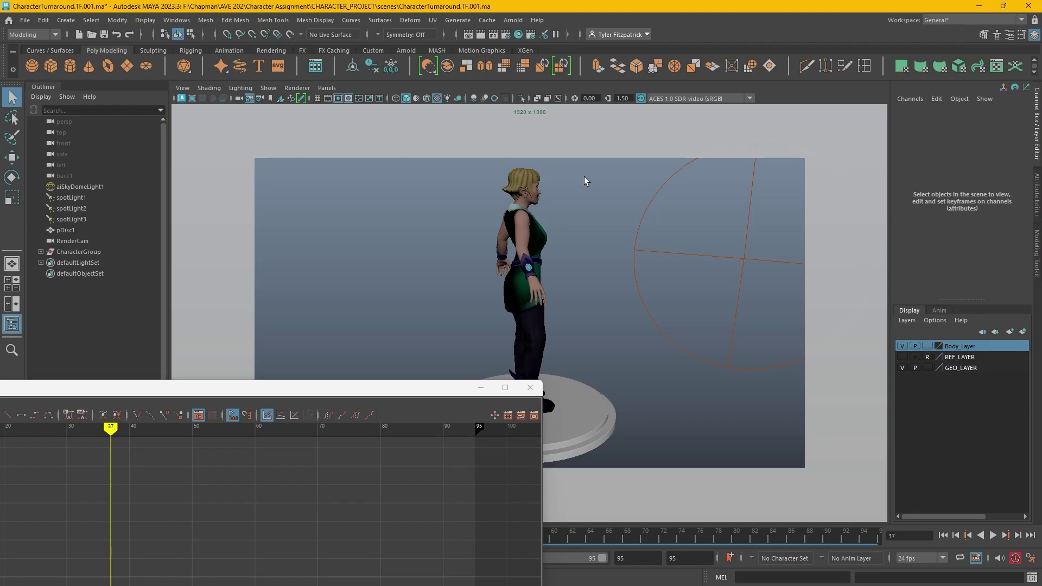
# Set the end frame to 95 in the common render settings, and close the Render Settings and Graph Editor windows.
pyautogui.click(504, 34)
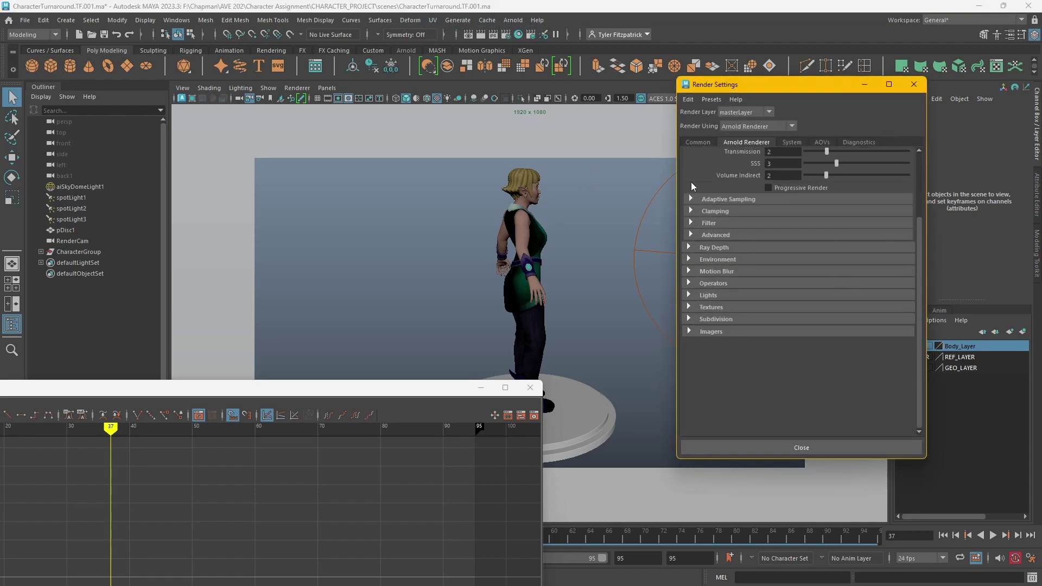
pyautogui.click(697, 142)
pyautogui.scroll(5, 797, 297)
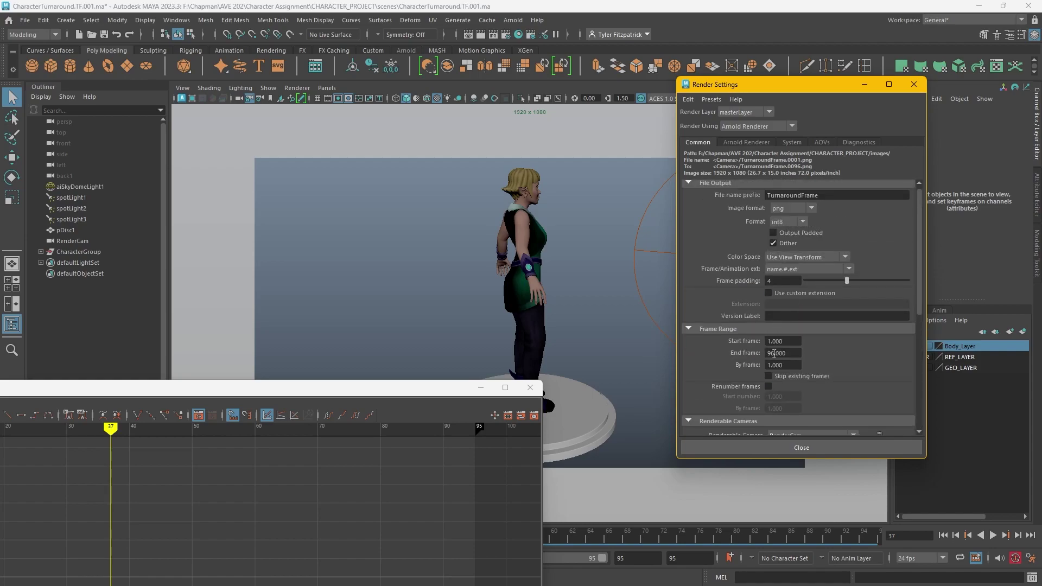
pyautogui.click(775, 353)
pyautogui.click(839, 446)
pyautogui.click(535, 389)
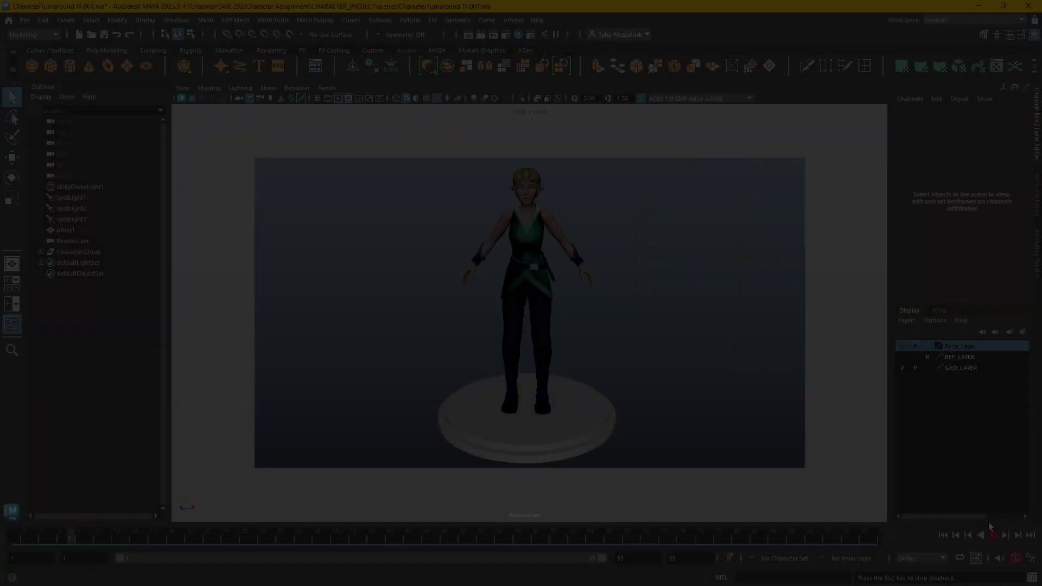
# Play the shortened turnaround to check its loop, and save the scene as an incremented version.
pyautogui.click(993, 534)
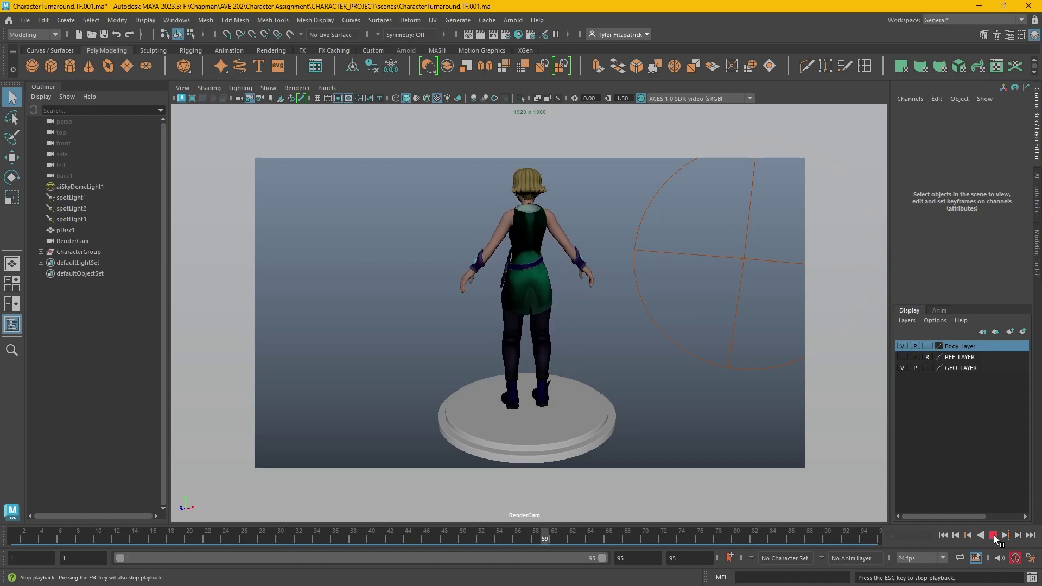
pyautogui.click(993, 536)
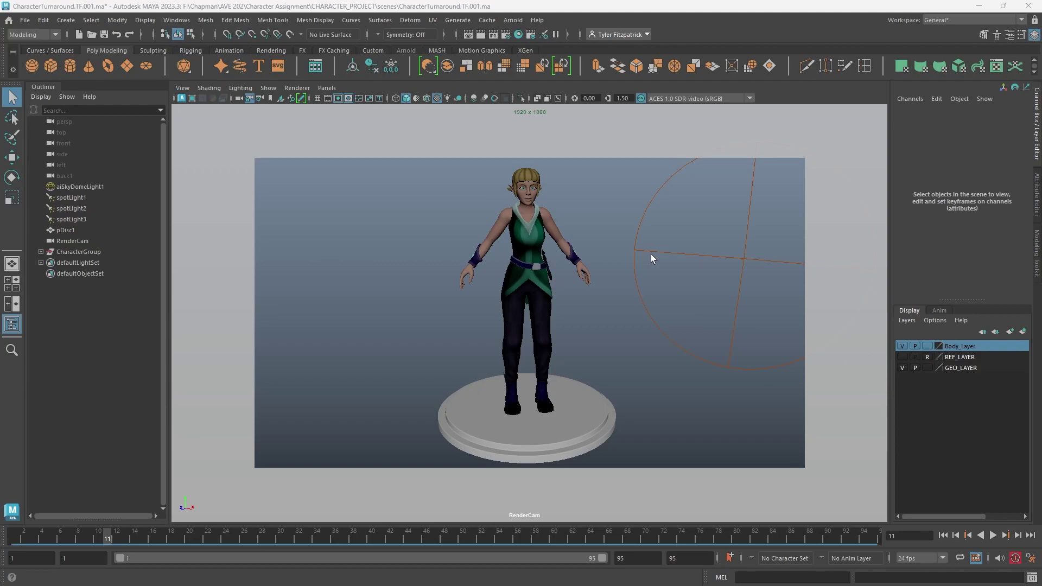
pyautogui.click(30, 21)
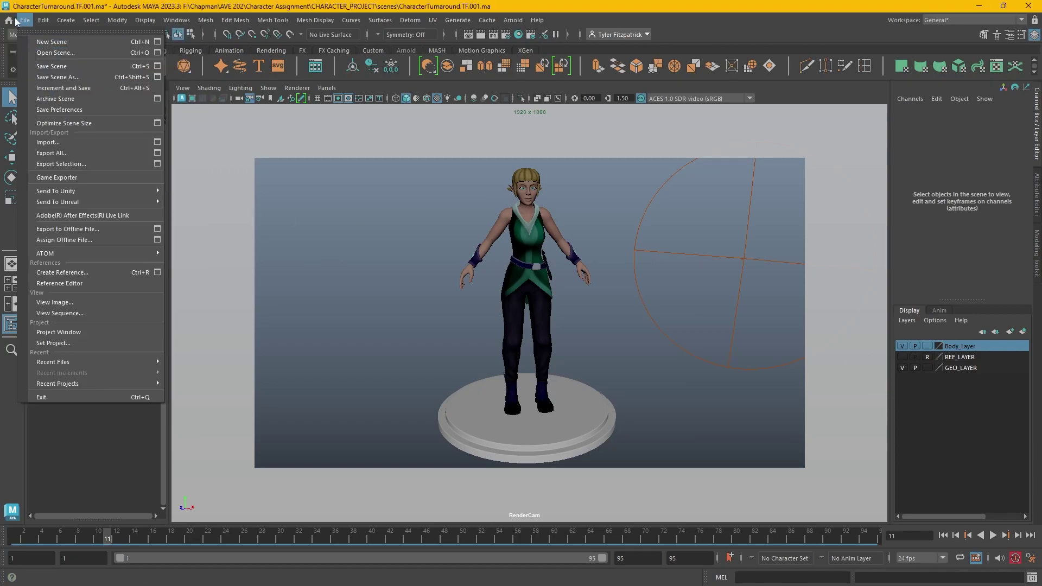
pyautogui.click(48, 90)
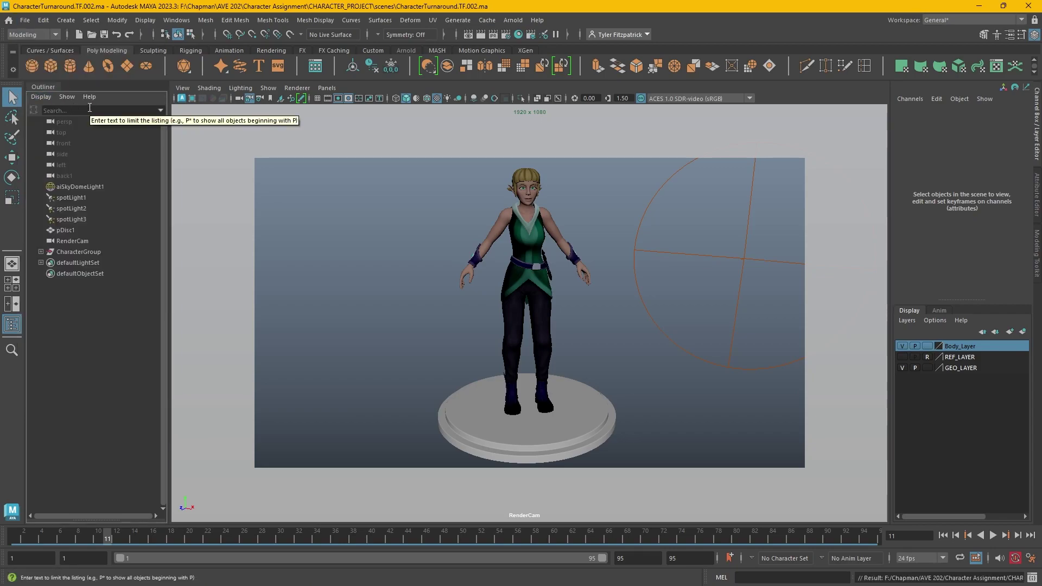
# Preview the current frame in the Arnold RenderView, look over its image-saving options, and close the preview.
pyautogui.click(513, 20)
pyautogui.click(522, 41)
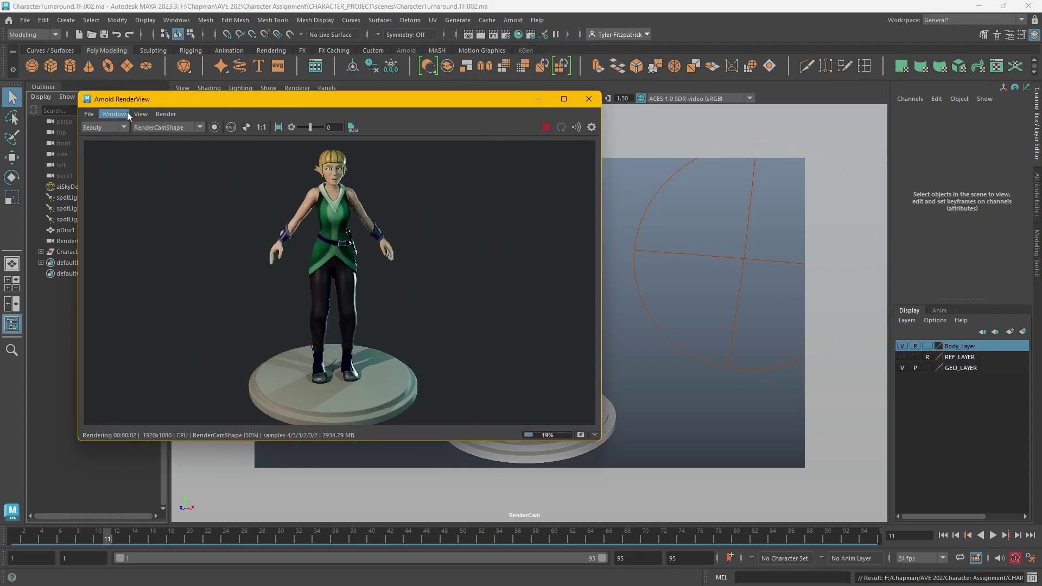
pyautogui.click(89, 116)
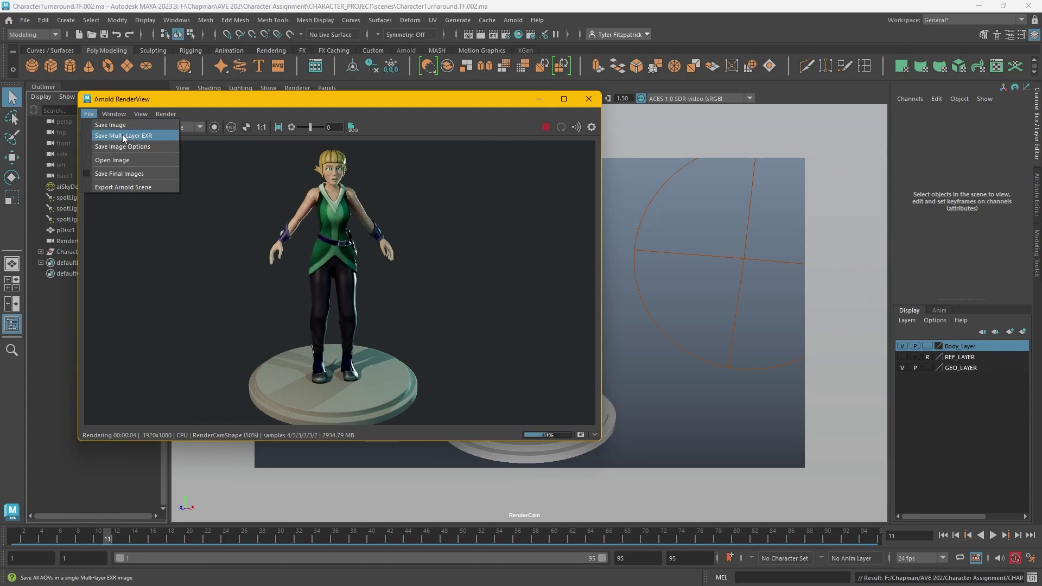
pyautogui.click(521, 108)
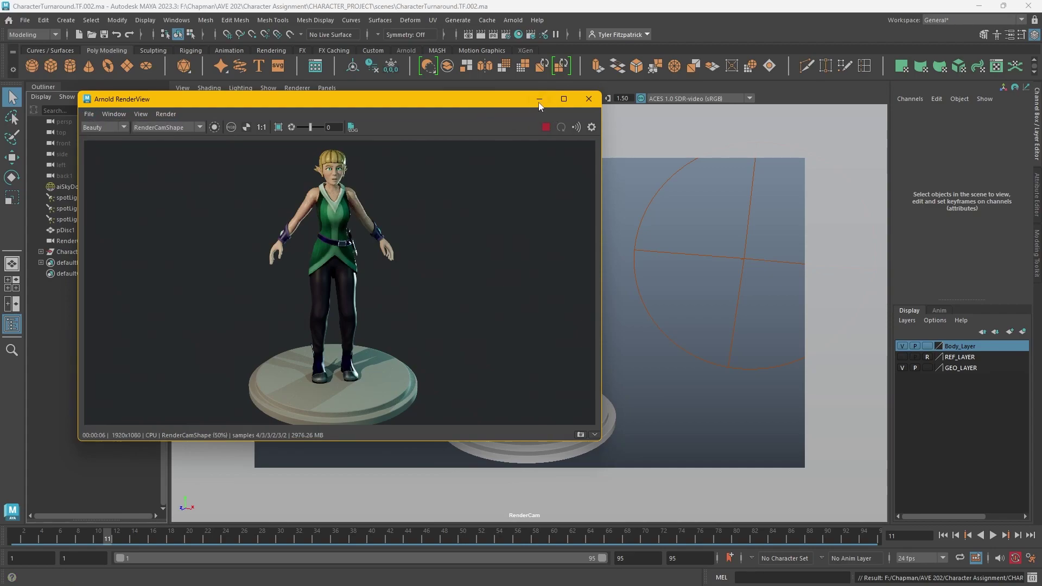
pyautogui.click(589, 99)
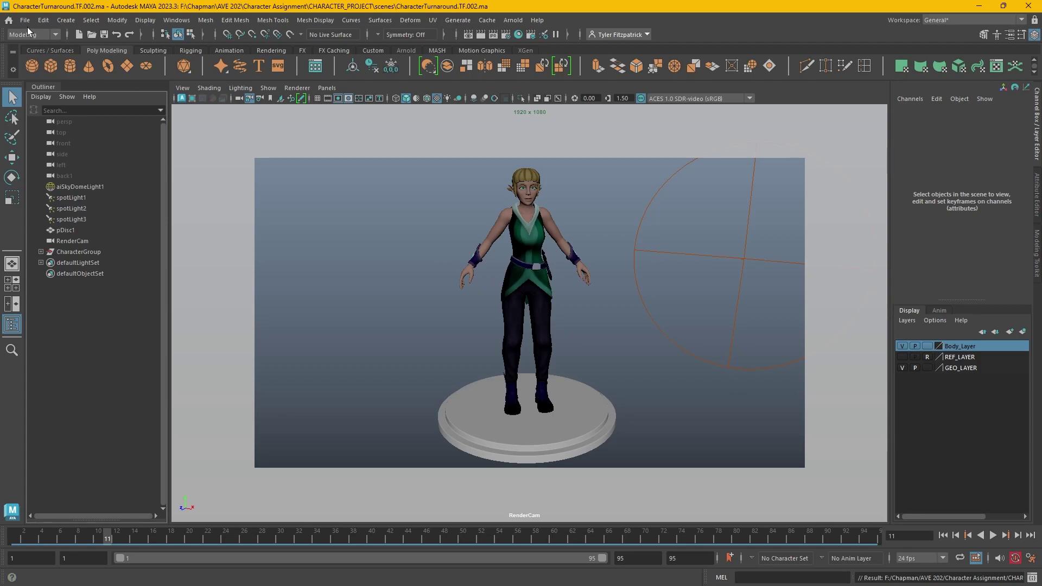
# Switch to the Rendering menu set and open the Render Sequence options for frames 1 to 95.
pyautogui.click(54, 32)
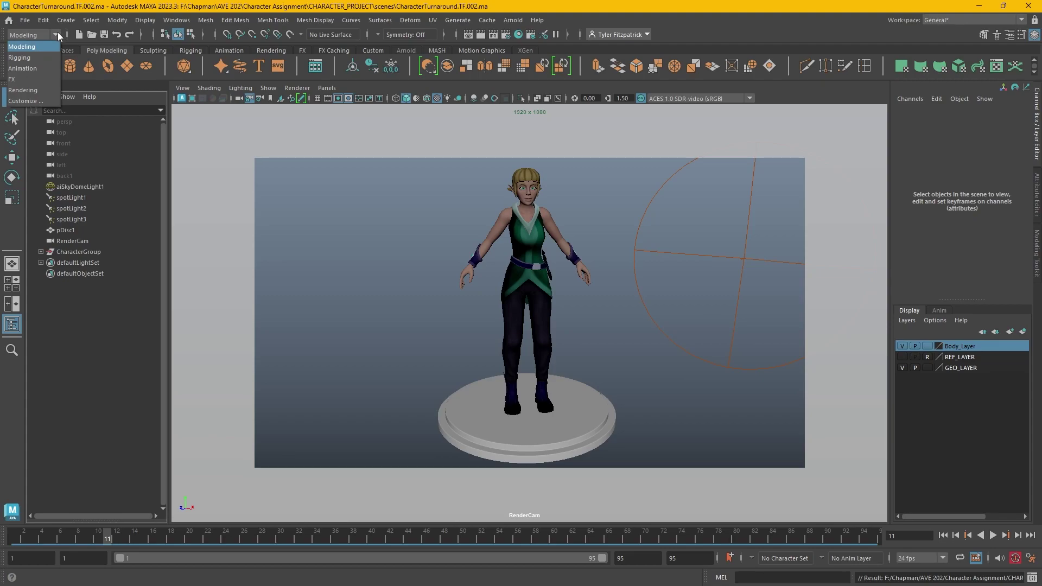
pyautogui.click(38, 89)
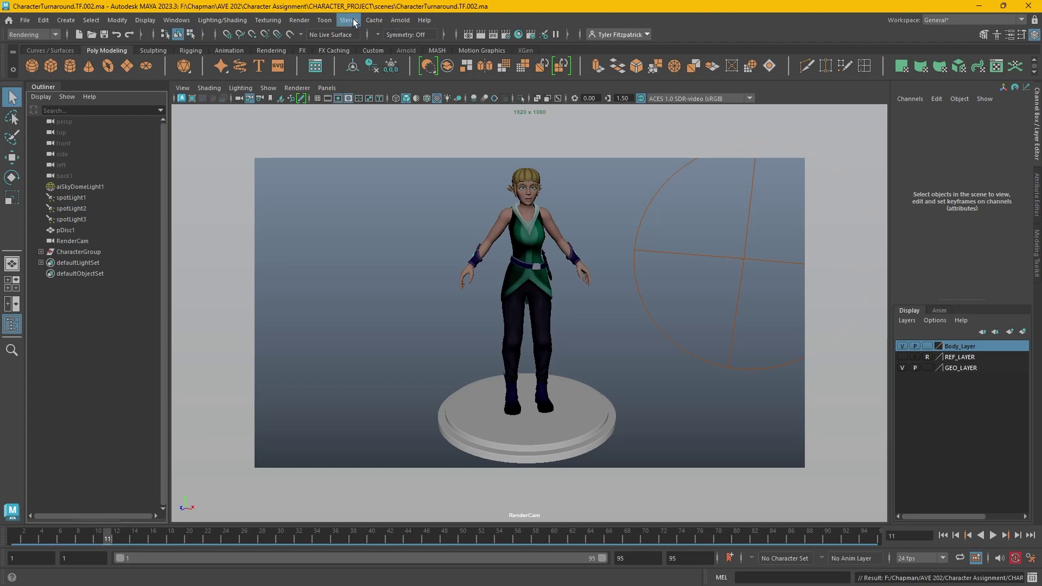
pyautogui.click(300, 20)
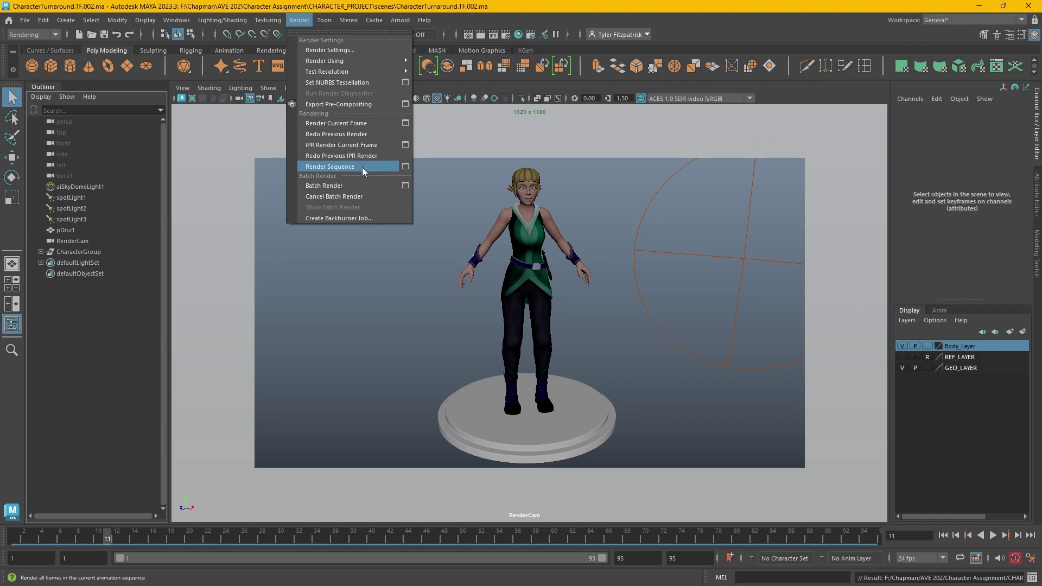
pyautogui.click(405, 167)
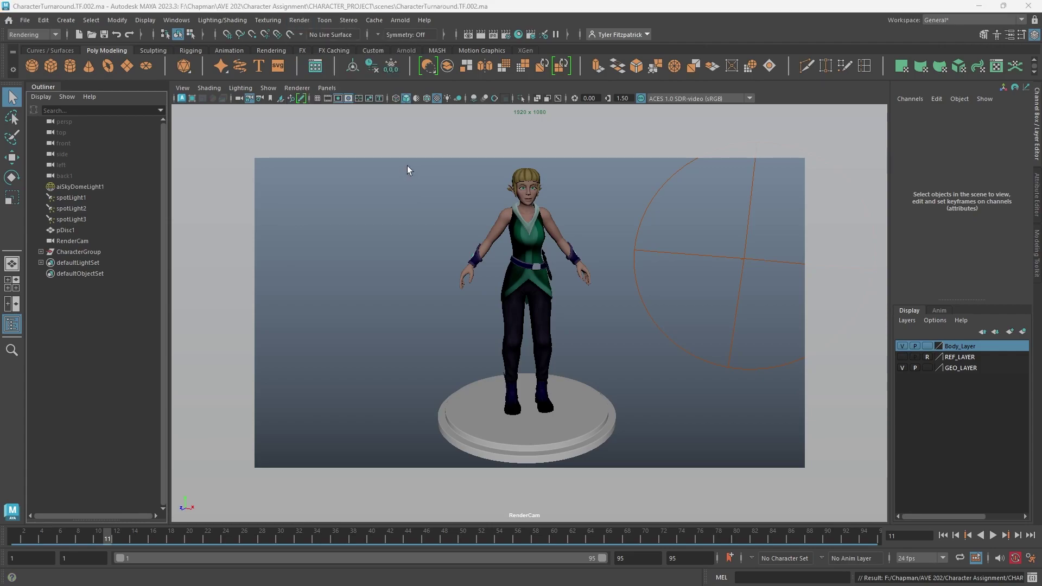
pyautogui.moveTo(727, 235); pyautogui.dragTo(644, 157)
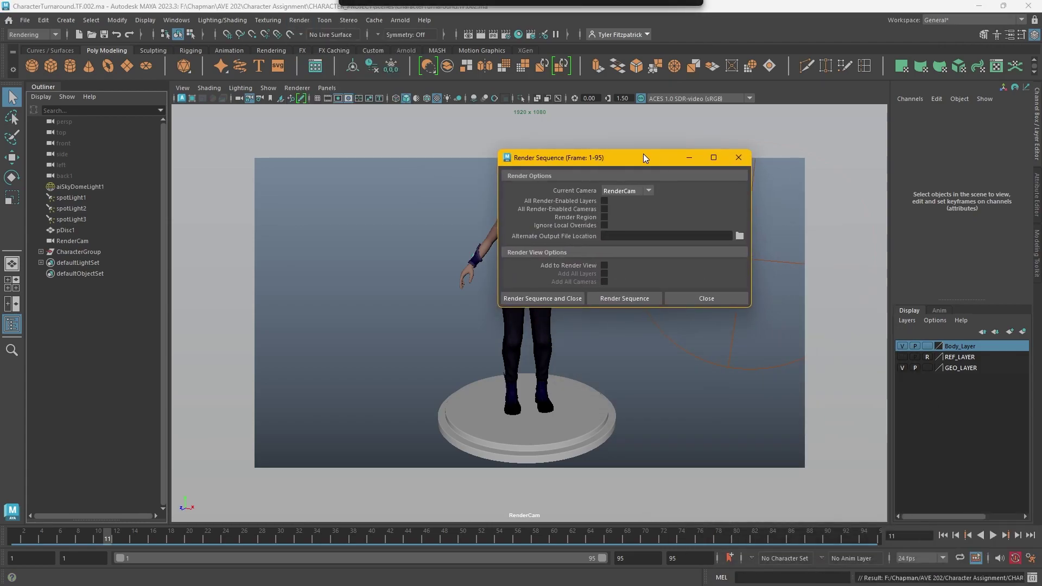
# Set RenderCam as the current camera and render the full frame sequence, closing the options window.
pyautogui.click(648, 192)
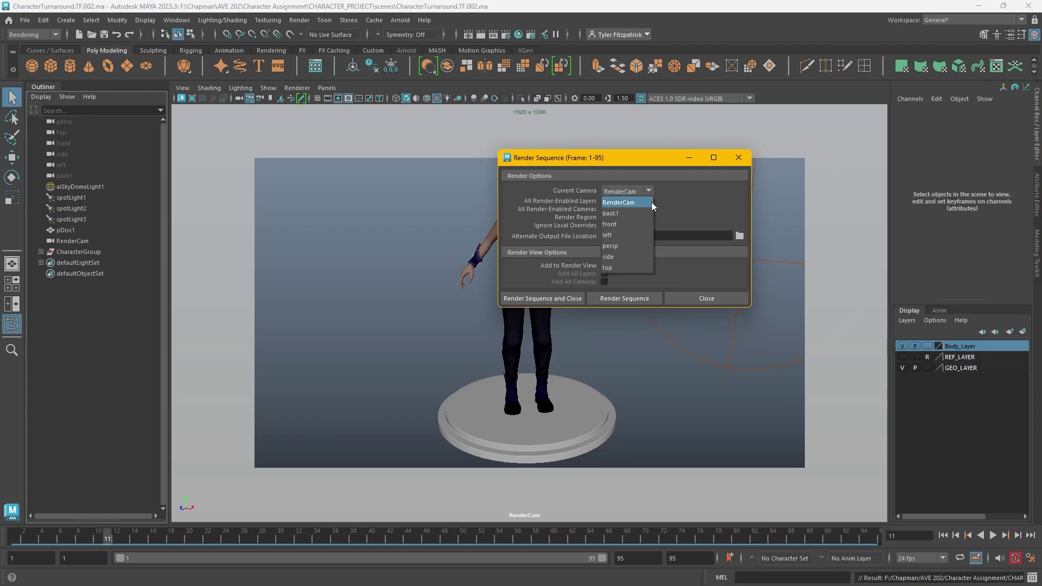
pyautogui.click(632, 247)
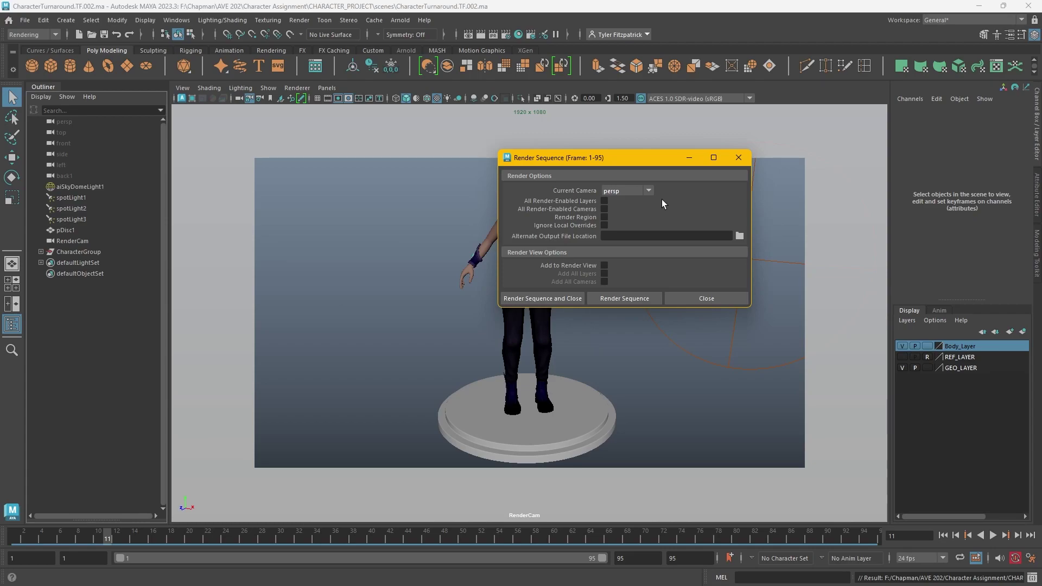
pyautogui.click(649, 191)
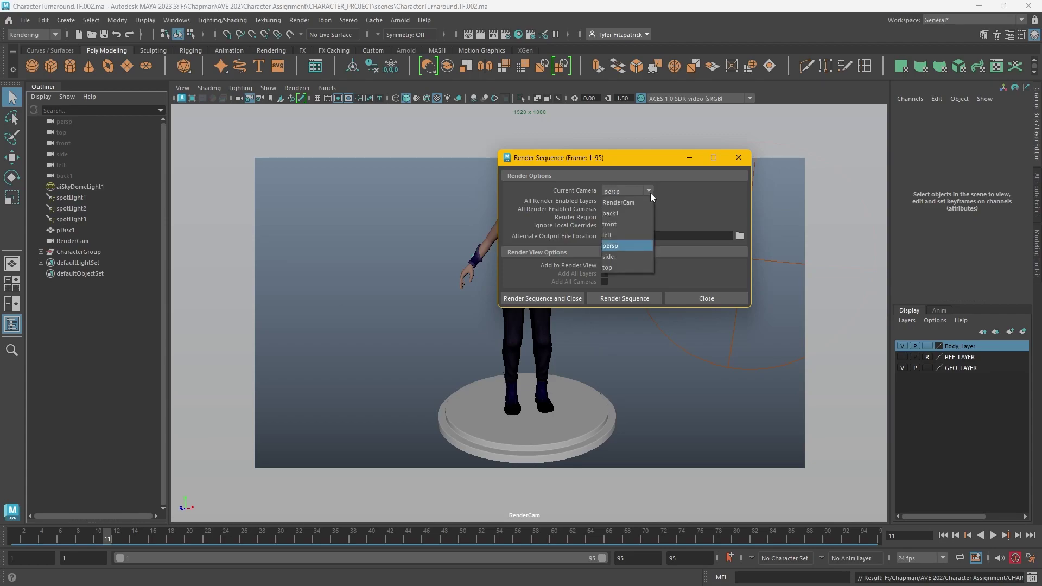
pyautogui.click(647, 203)
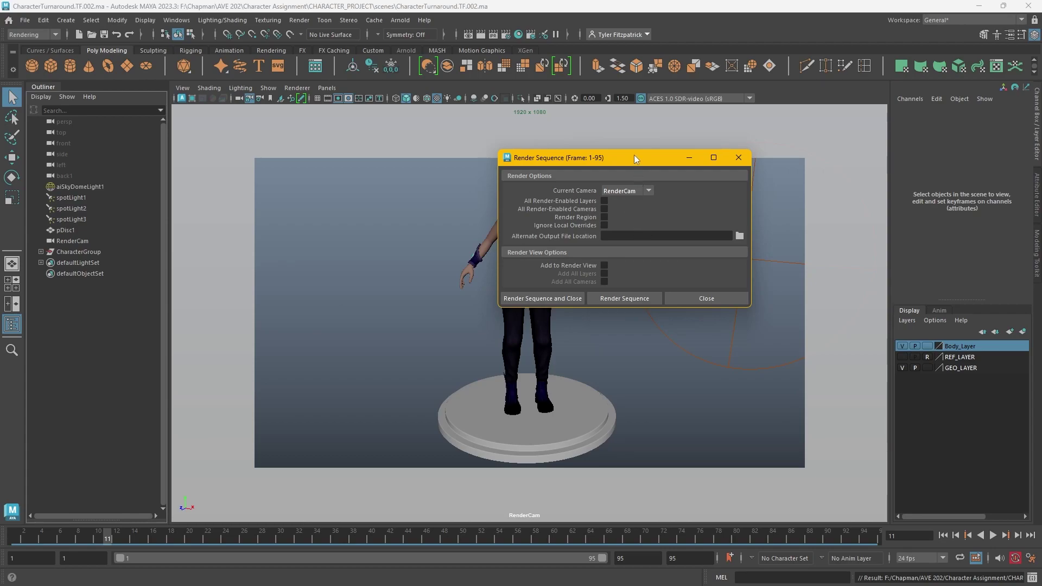
pyautogui.moveTo(634, 155); pyautogui.dragTo(633, 150)
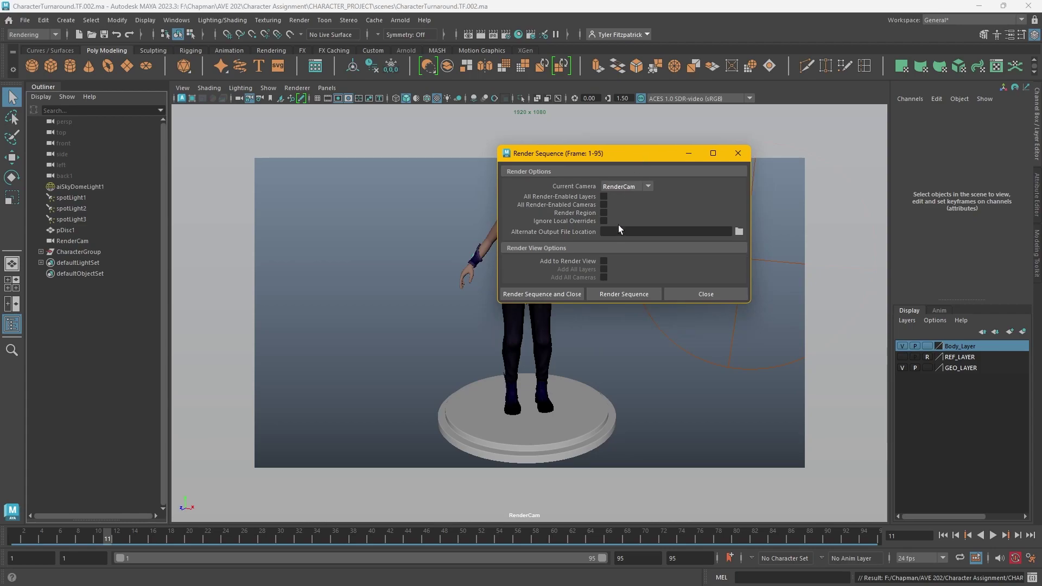
pyautogui.click(555, 298)
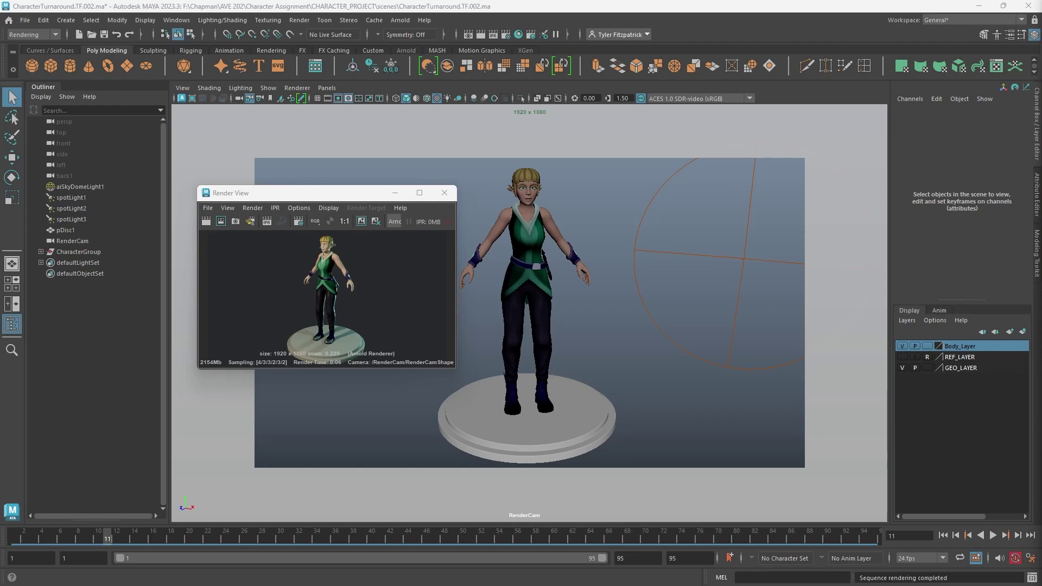
# Switch to File Explorer and look through the rendered PNG frames in the project's images\RenderCam folder.
pyautogui.hotkey('alt', 'Tab')
pyautogui.moveTo(406, 67); pyautogui.dragTo(314, 68)
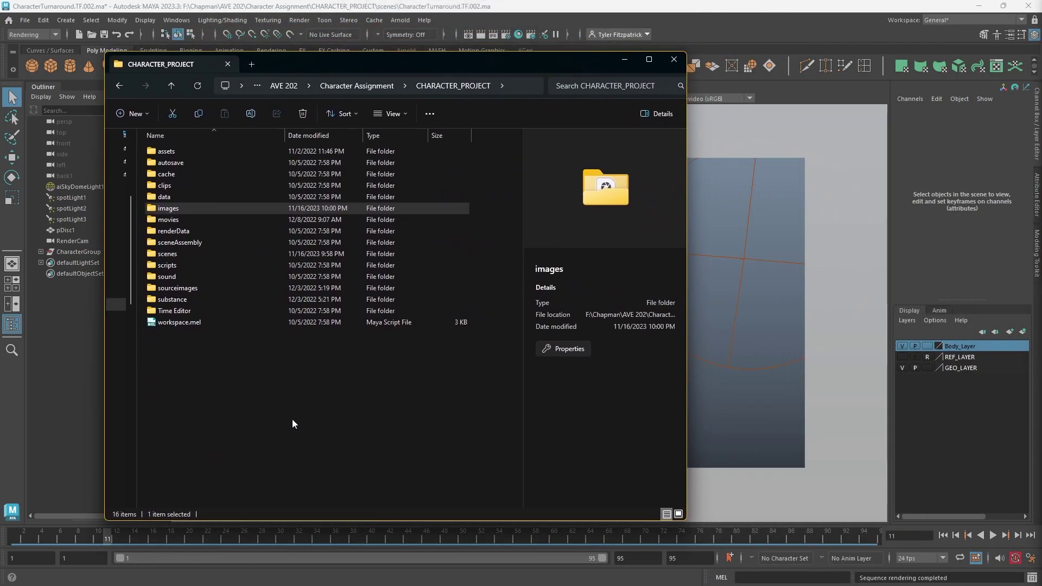
pyautogui.moveTo(281, 521); pyautogui.dragTo(277, 395)
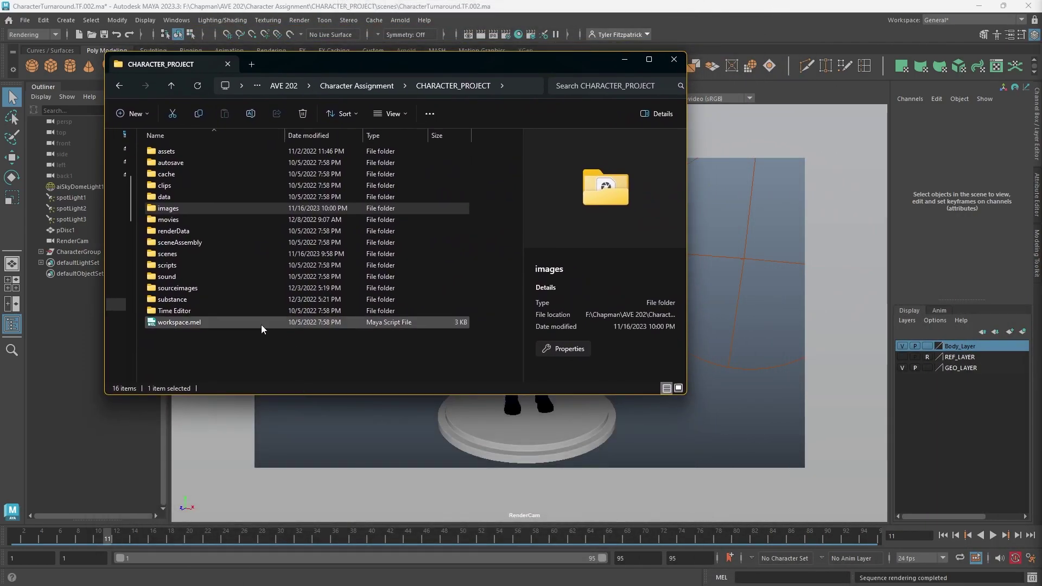
pyautogui.doubleClick(194, 206)
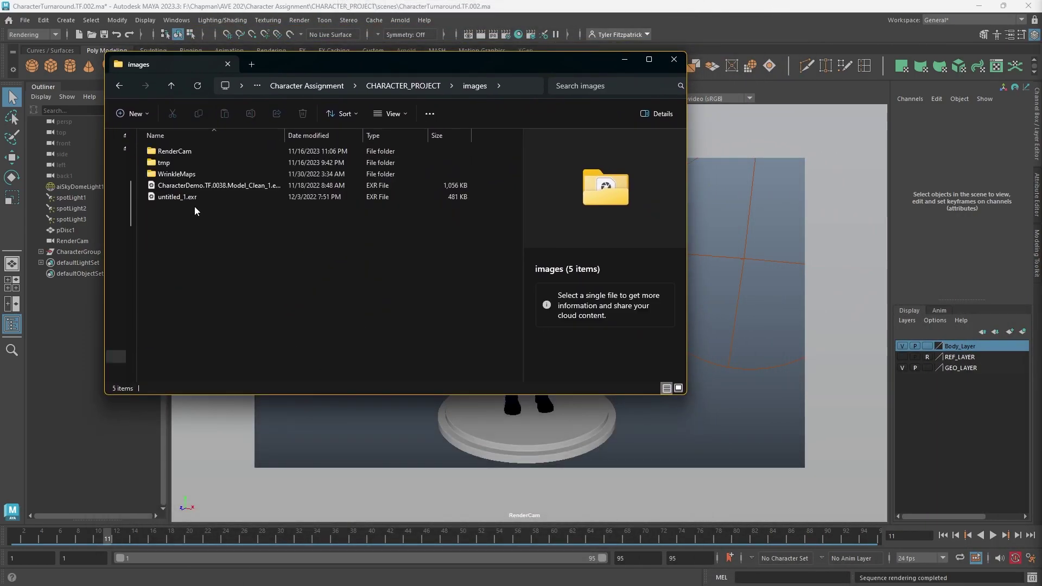
pyautogui.doubleClick(193, 148)
pyautogui.scroll(-5, 296, 203)
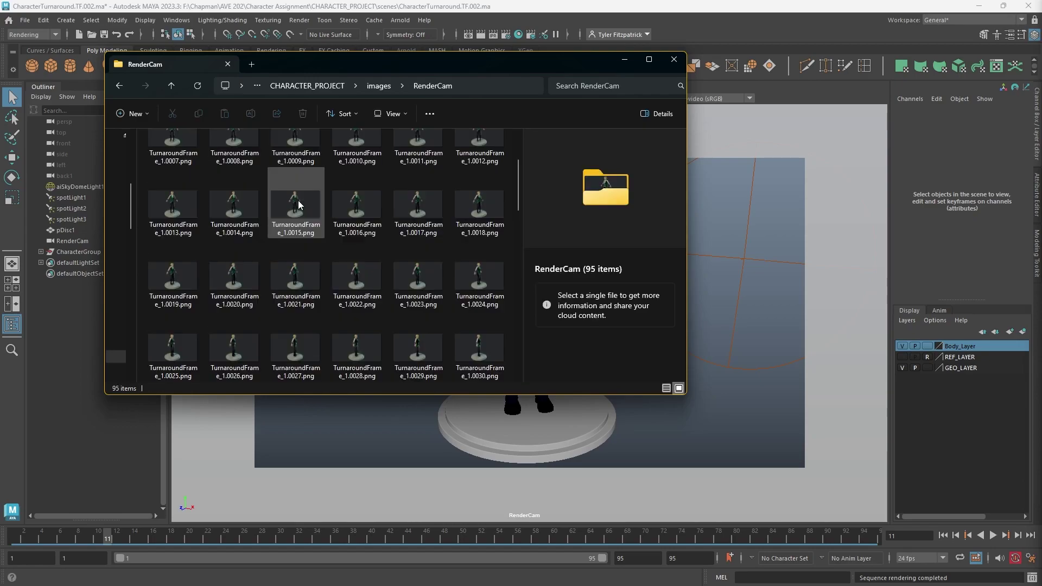
pyautogui.scroll(-7, 353, 234)
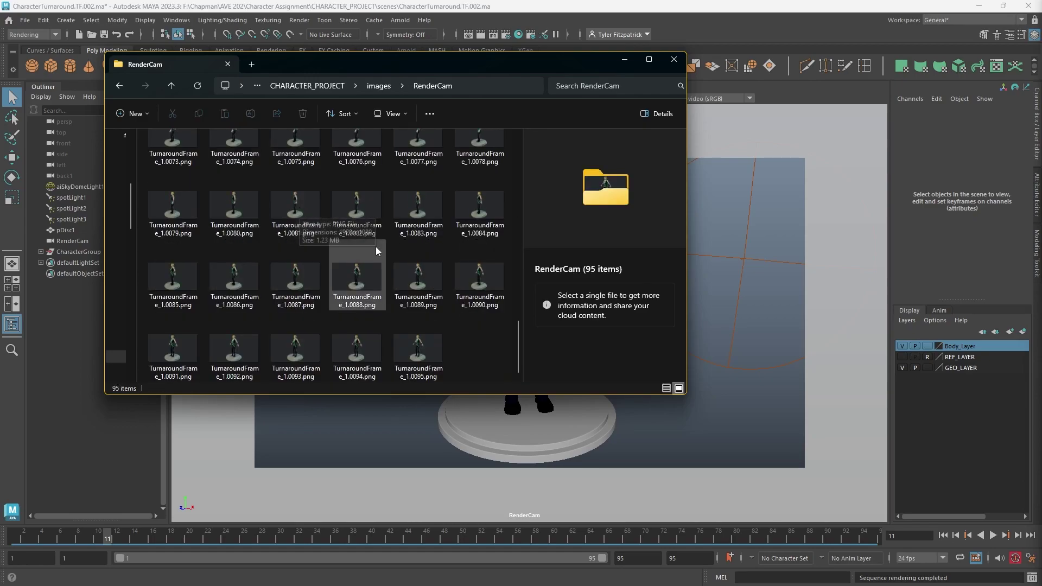
pyautogui.moveTo(520, 356); pyautogui.dragTo(493, 126)
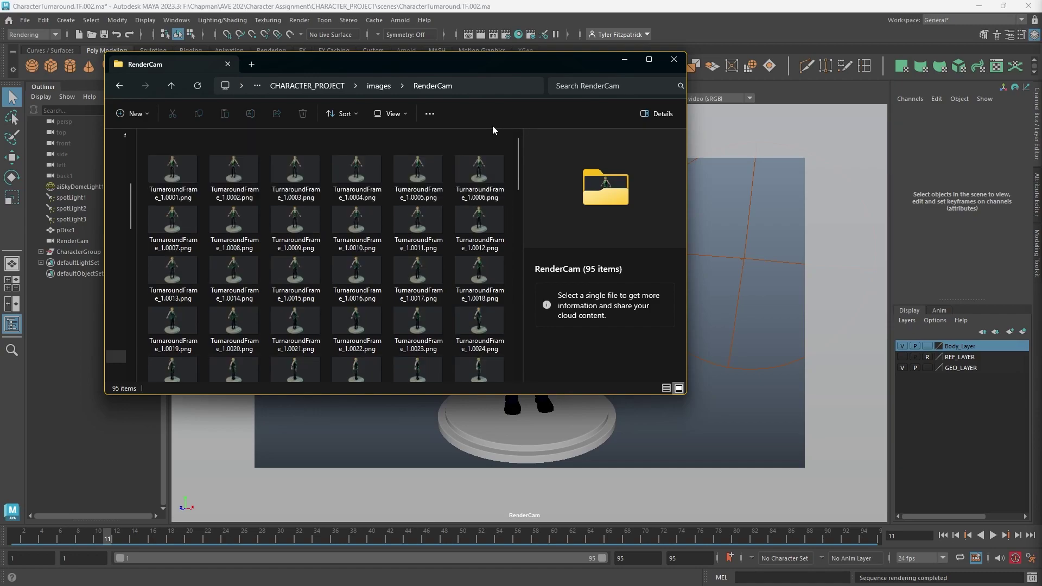
# Copy the path of the RenderCam image folder and close the File Explorer window.
pyautogui.click(481, 93)
pyautogui.rightClick(494, 92)
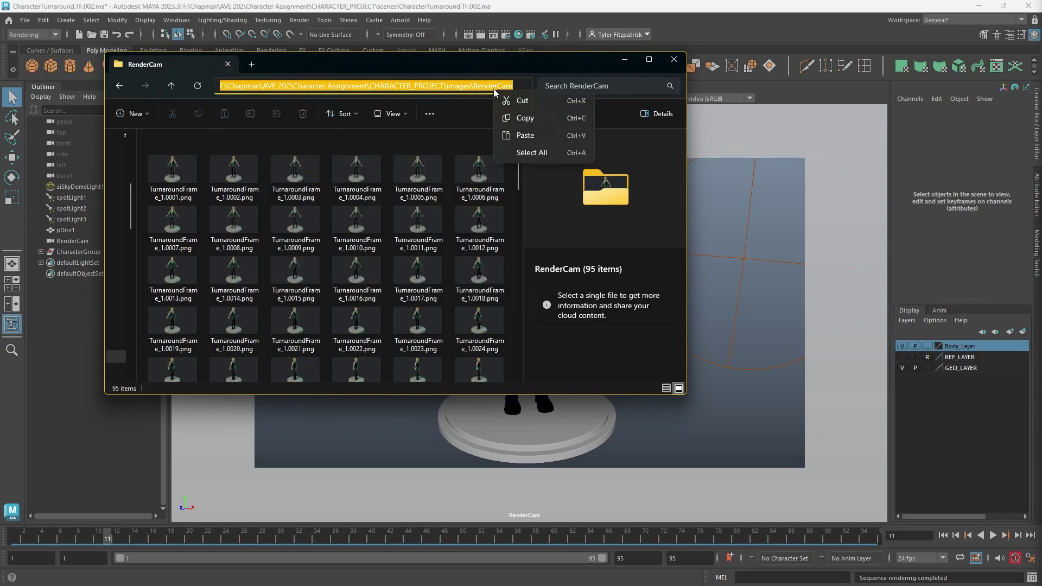
pyautogui.click(519, 118)
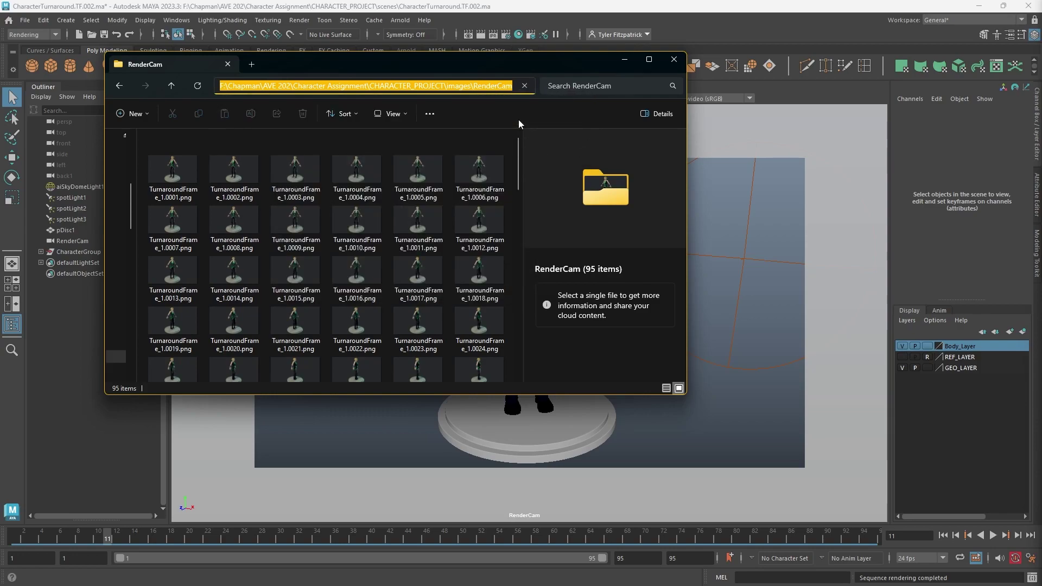
pyautogui.click(674, 59)
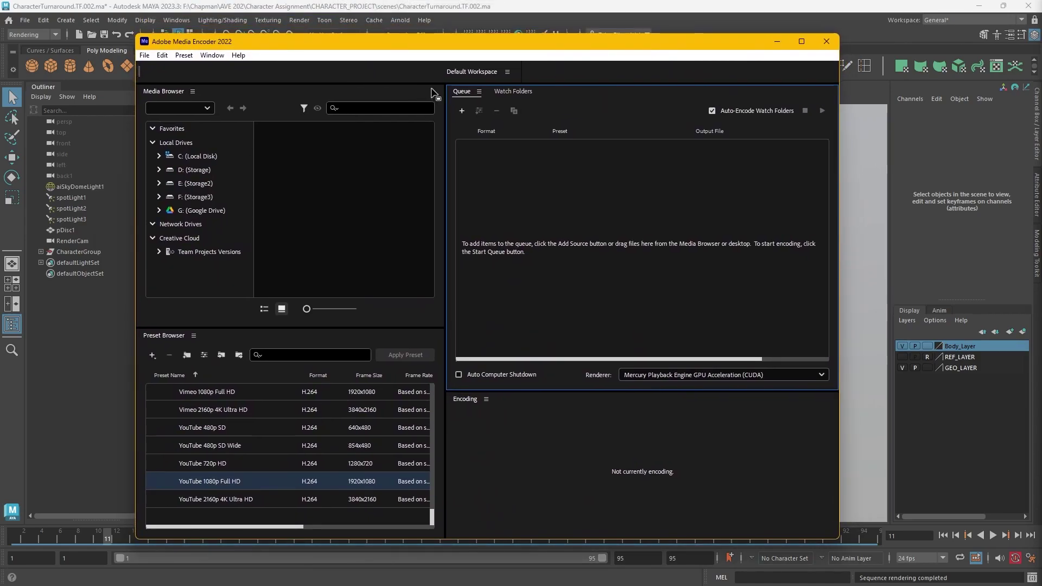
# In Adobe Media Encoder, look through the available encoding presets, including the social media and PNG sequence groups.
pyautogui.scroll(10, 330, 453)
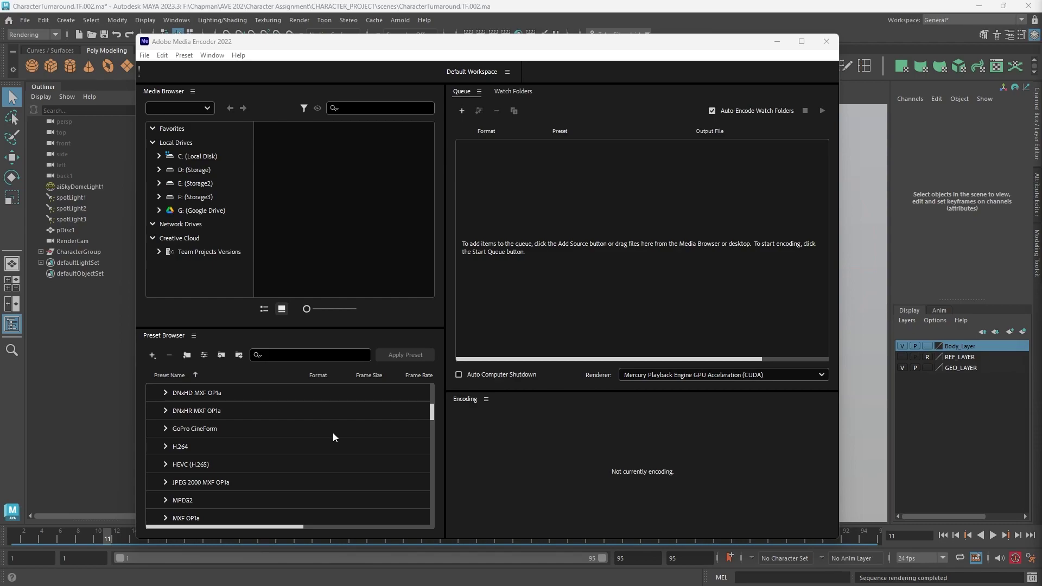
pyautogui.scroll(-3, 334, 432)
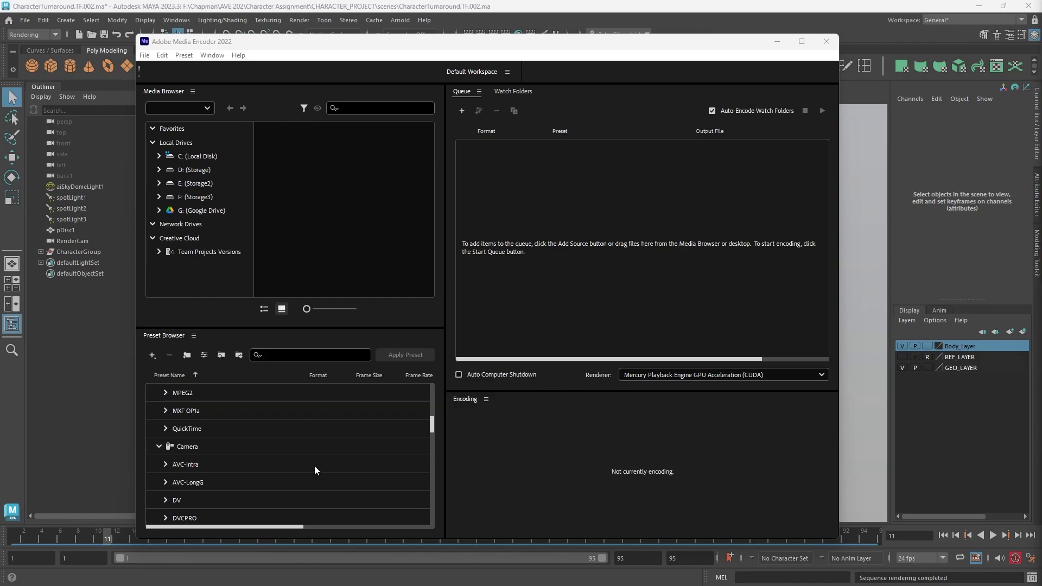
pyautogui.scroll(-15, 315, 457)
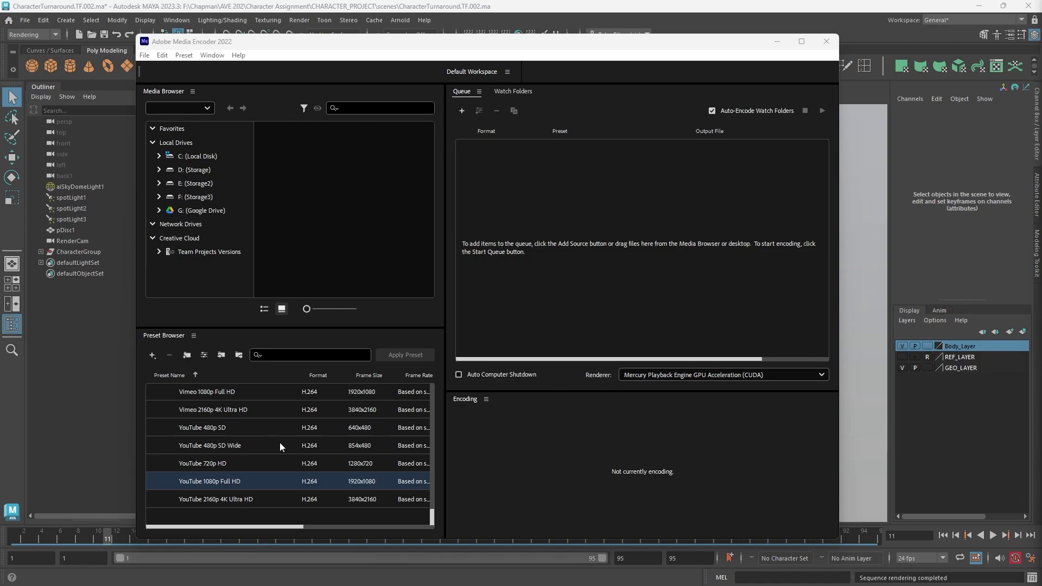
pyautogui.scroll(4, 262, 460)
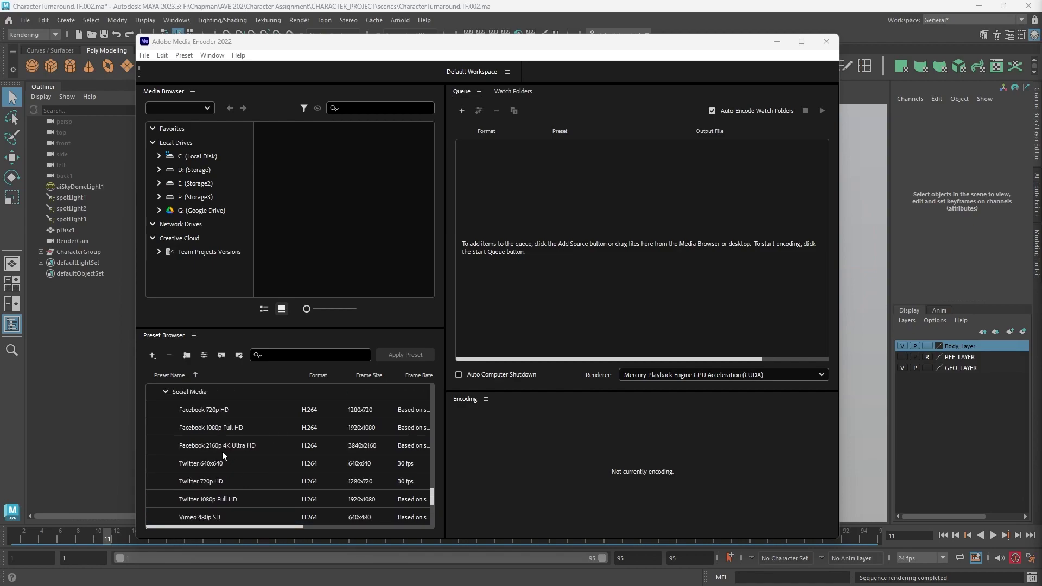
pyautogui.scroll(-2, 297, 474)
pyautogui.scroll(6, 294, 467)
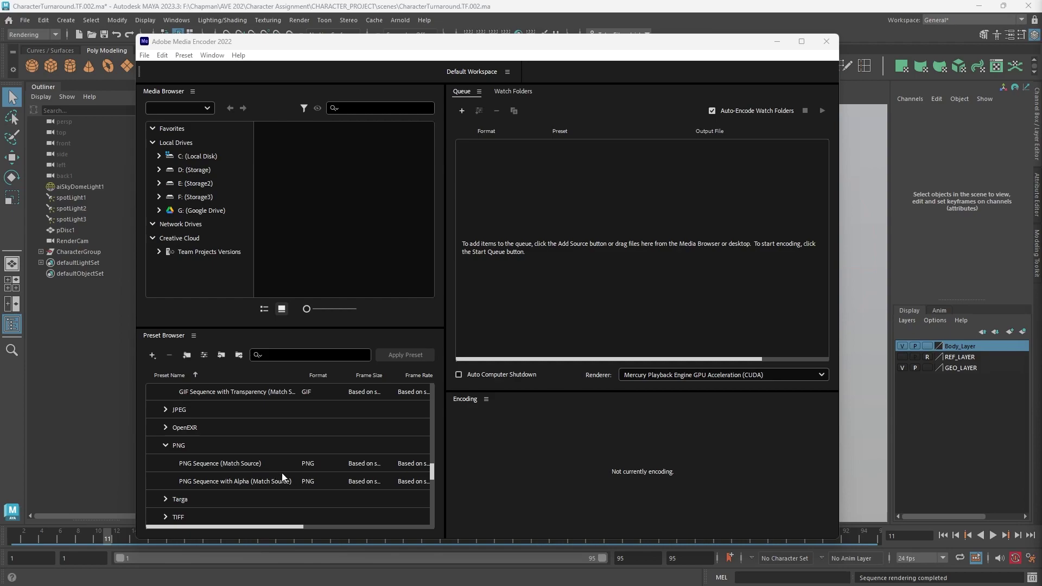
# Add the RenderCam frames to the queue as a PNG file sequence starting from TurnaroundFrame_1.0001.png, using the copied folder path.
pyautogui.click(463, 111)
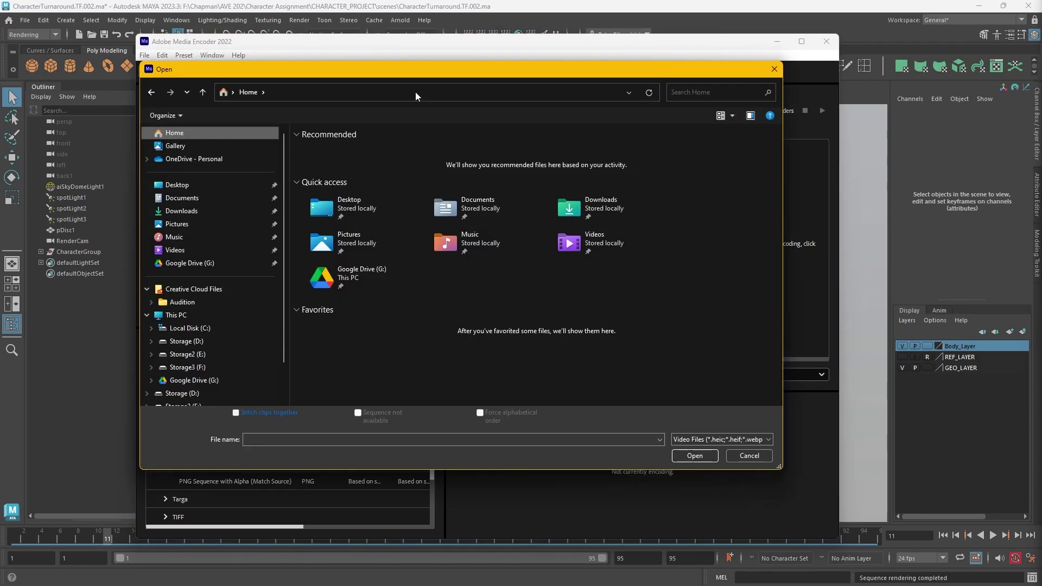
pyautogui.click(334, 91)
pyautogui.hotkey('ctrl', 'v')
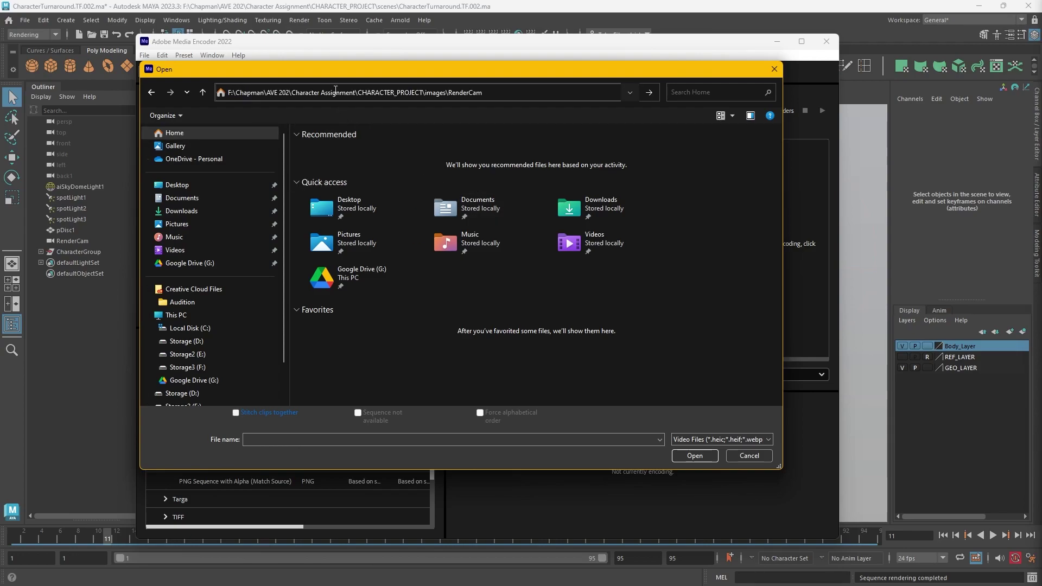
pyautogui.press('Return')
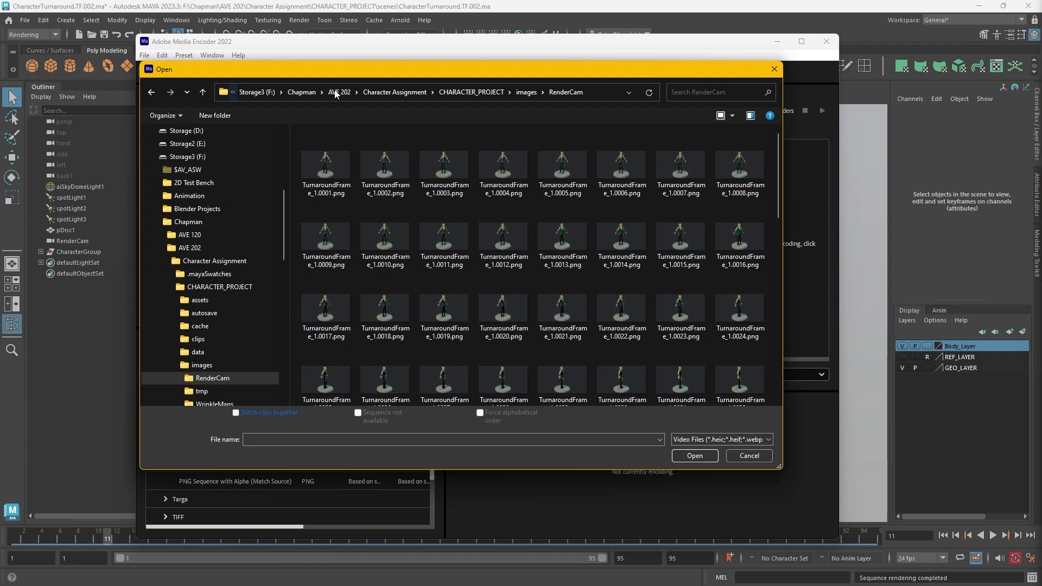
pyautogui.click(325, 160)
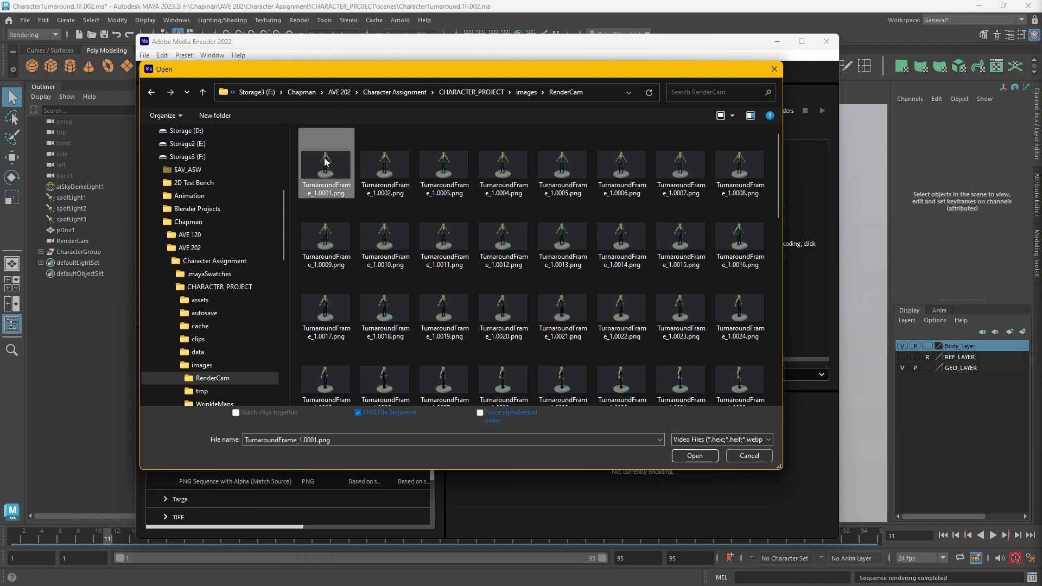
pyautogui.click(363, 414)
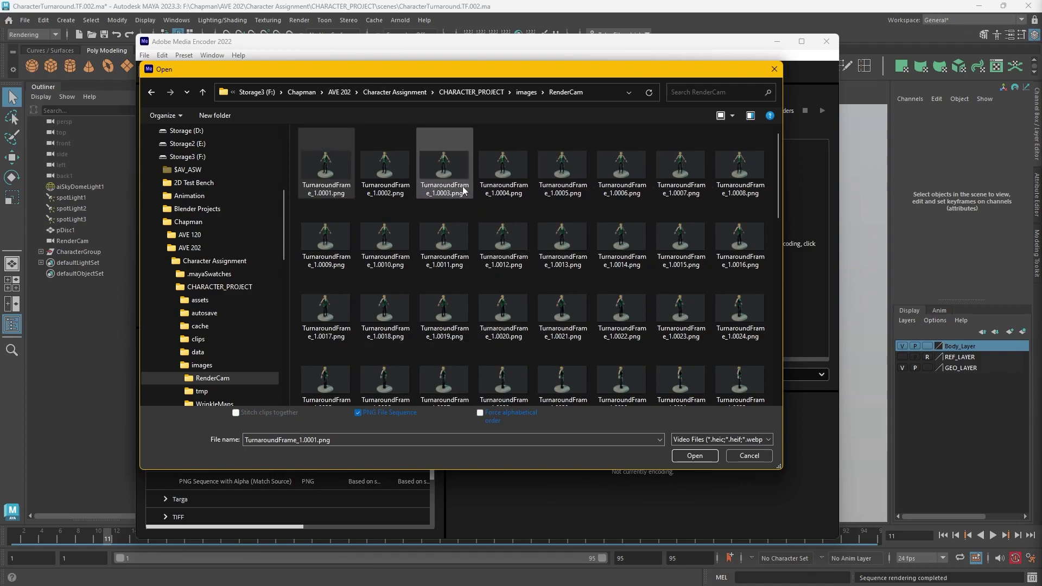
pyautogui.click(695, 456)
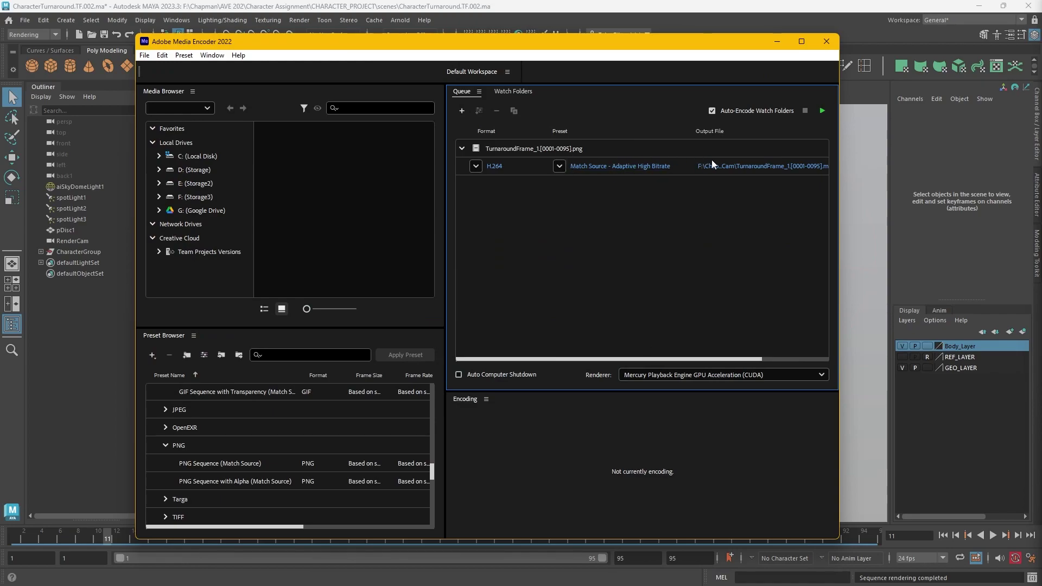
# Apply the YouTube 1080p Full HD preset to the queued H.264 output of the PNG sequence.
pyautogui.click(476, 167)
pyautogui.click(475, 167)
pyautogui.scroll(-3, 405, 412)
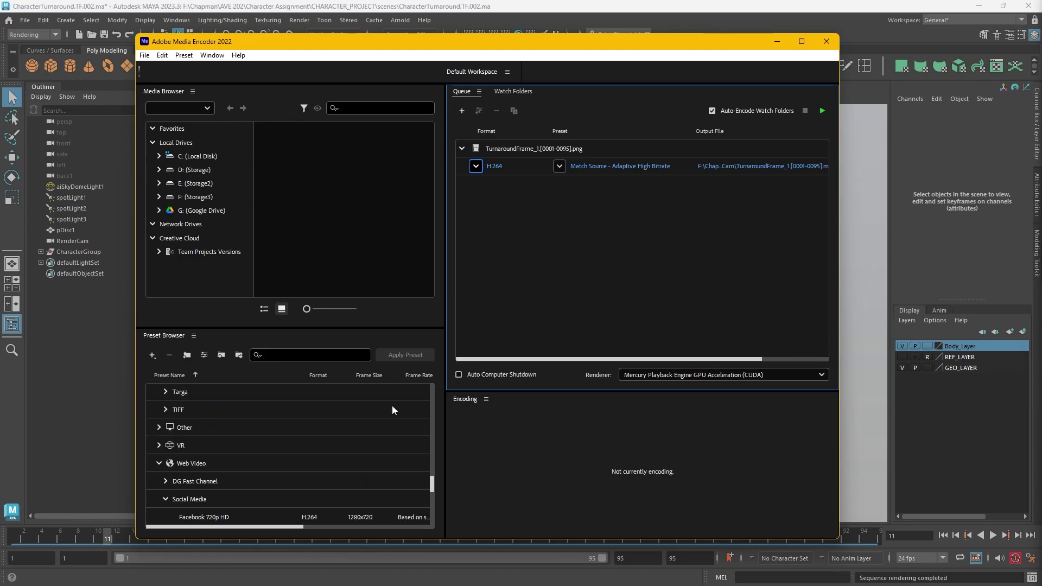
pyautogui.scroll(-5, 391, 408)
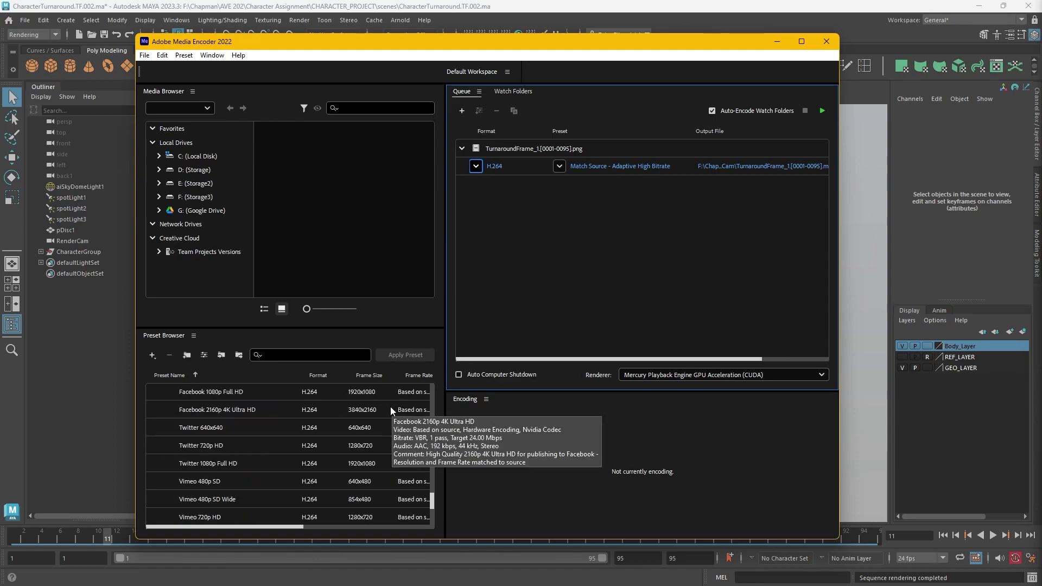
pyautogui.scroll(-3, 389, 407)
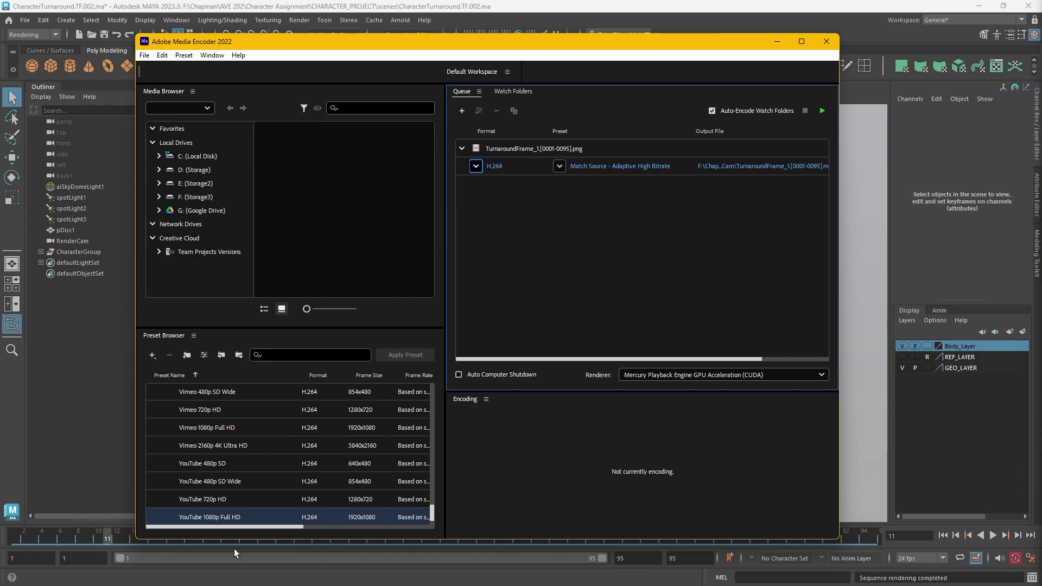
pyautogui.scroll(-1, 220, 511)
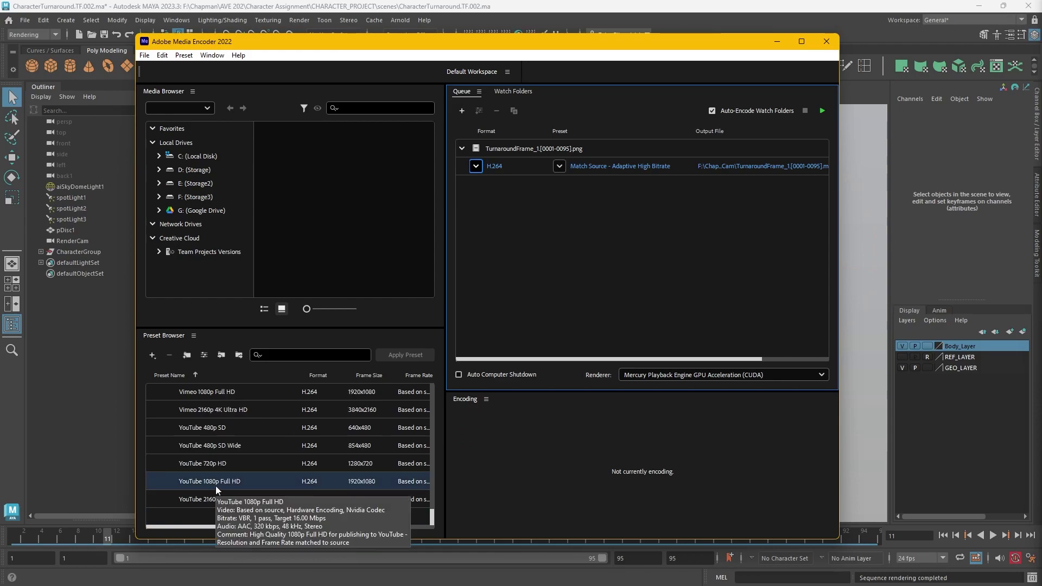
pyautogui.moveTo(207, 484); pyautogui.dragTo(636, 165)
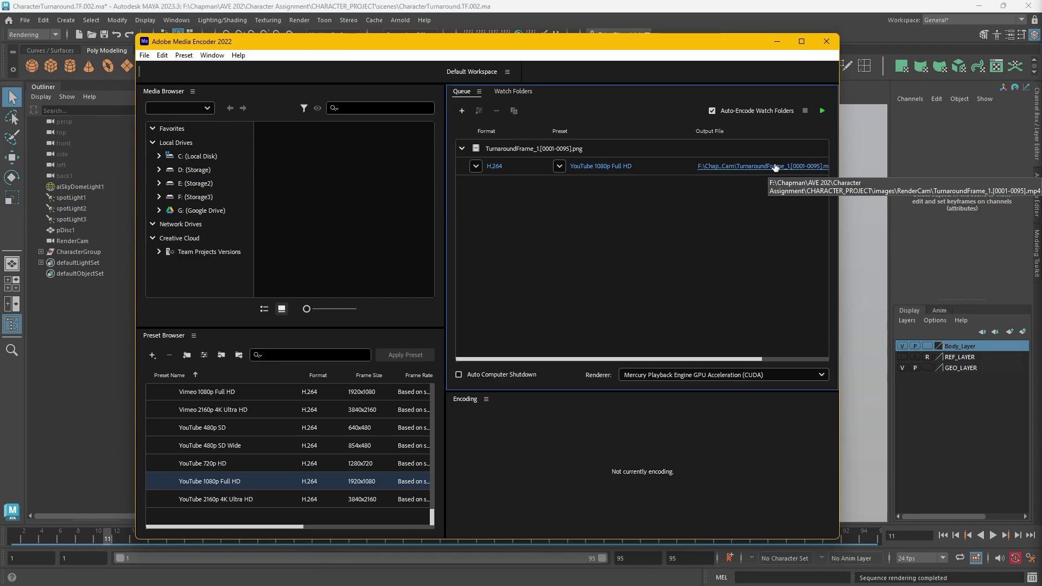
# Encode the queue and play the resulting TurnaroundFrame_1.[0001-0095].mp4 from its output folder.
pyautogui.click(822, 110)
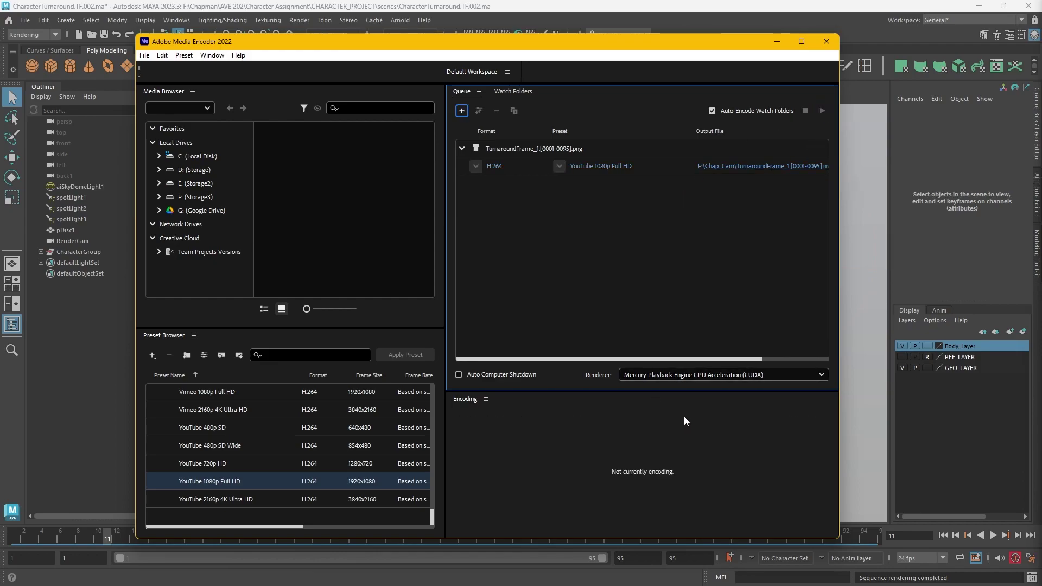
pyautogui.click(762, 166)
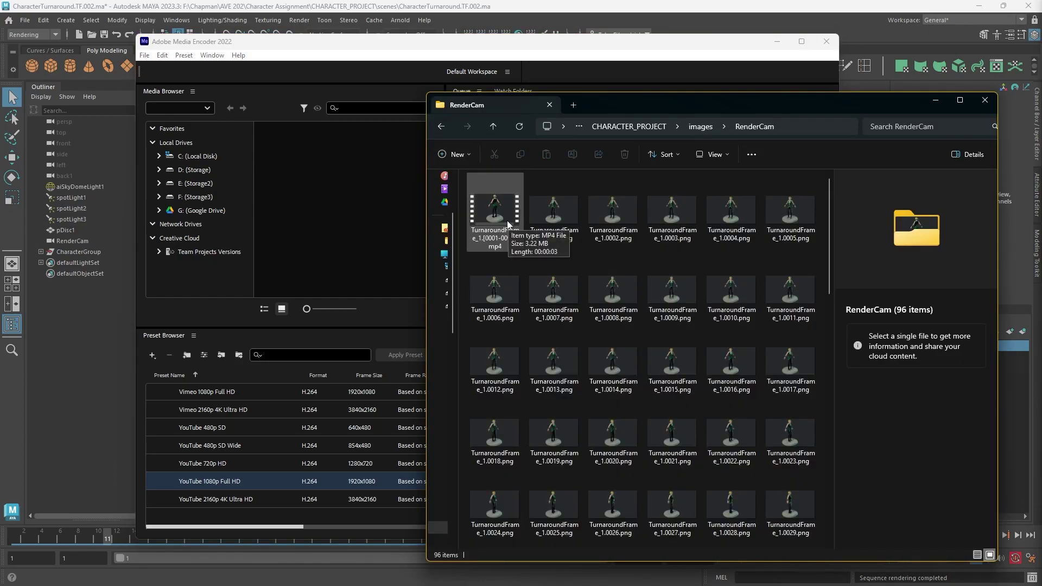
pyautogui.click(511, 220)
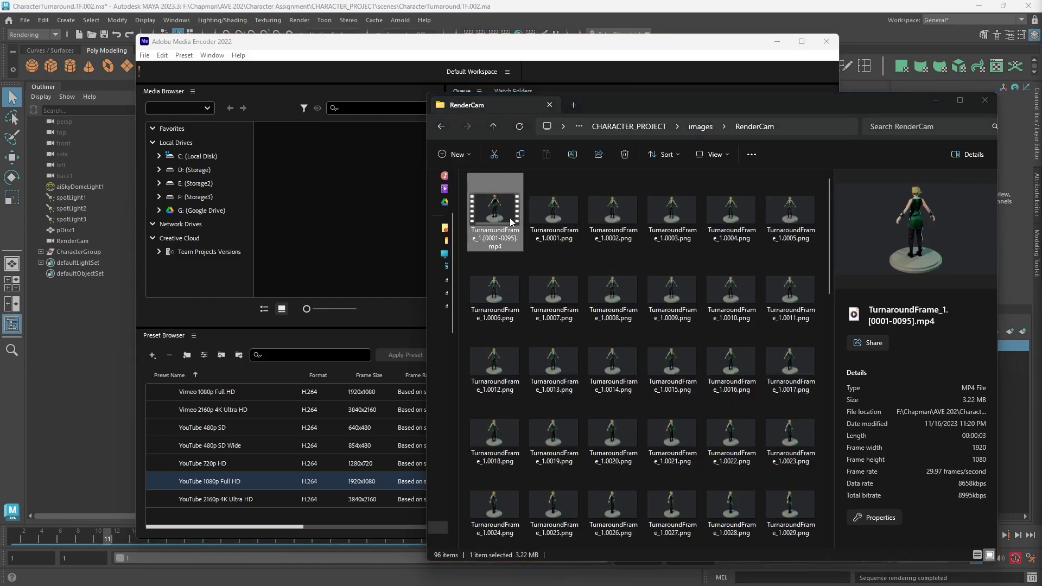
pyautogui.press('Return')
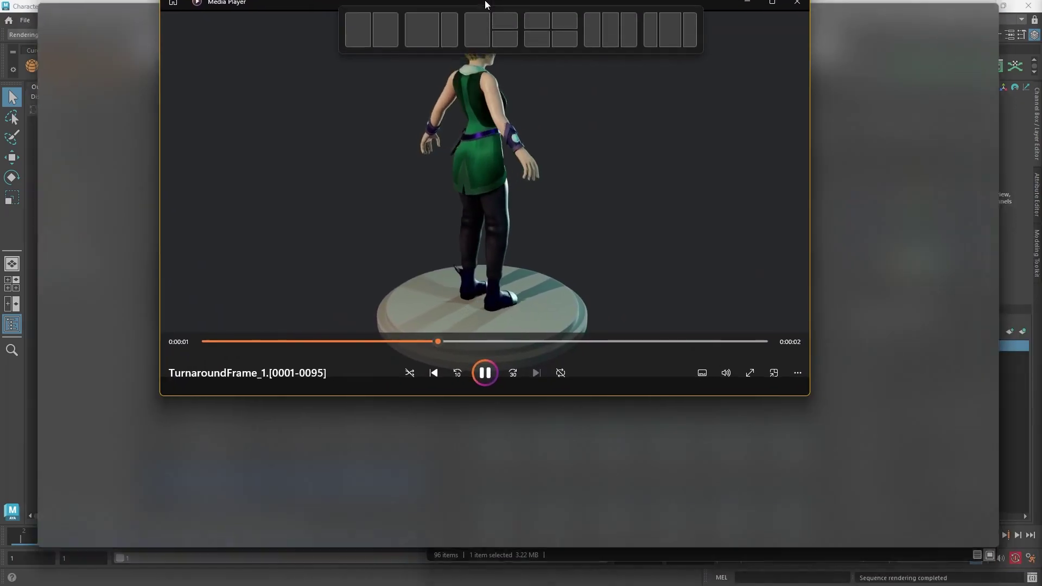